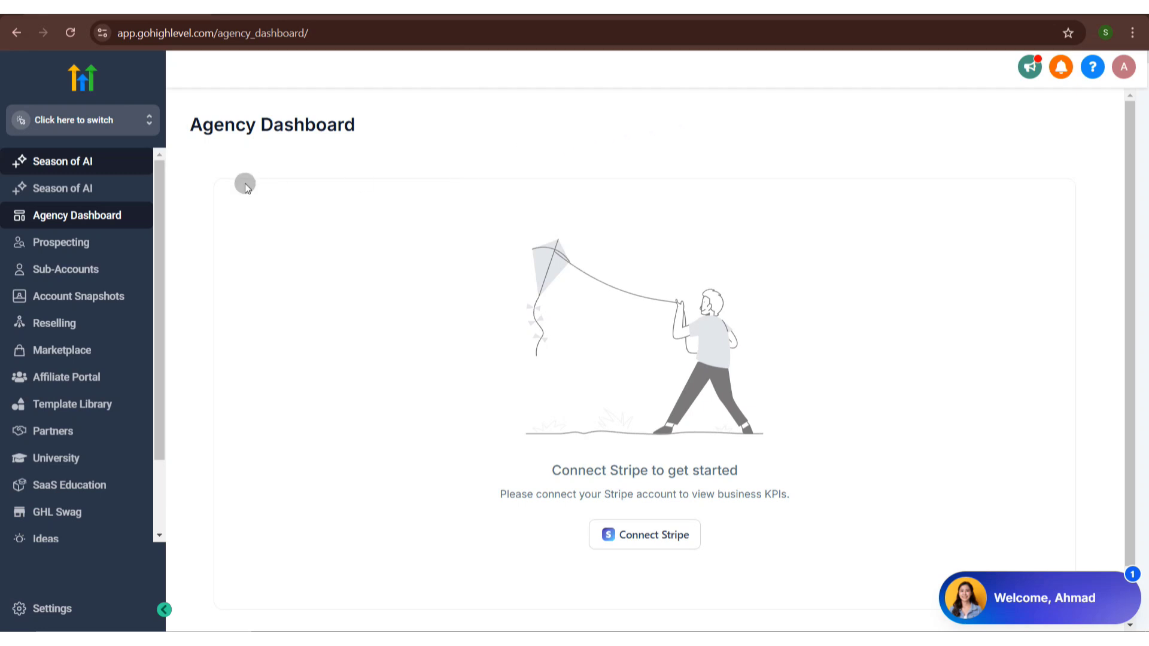
- Start adding a new sub-account in the agency's sub-account list, choosing the Blank Snapshot template
click(124, 270)
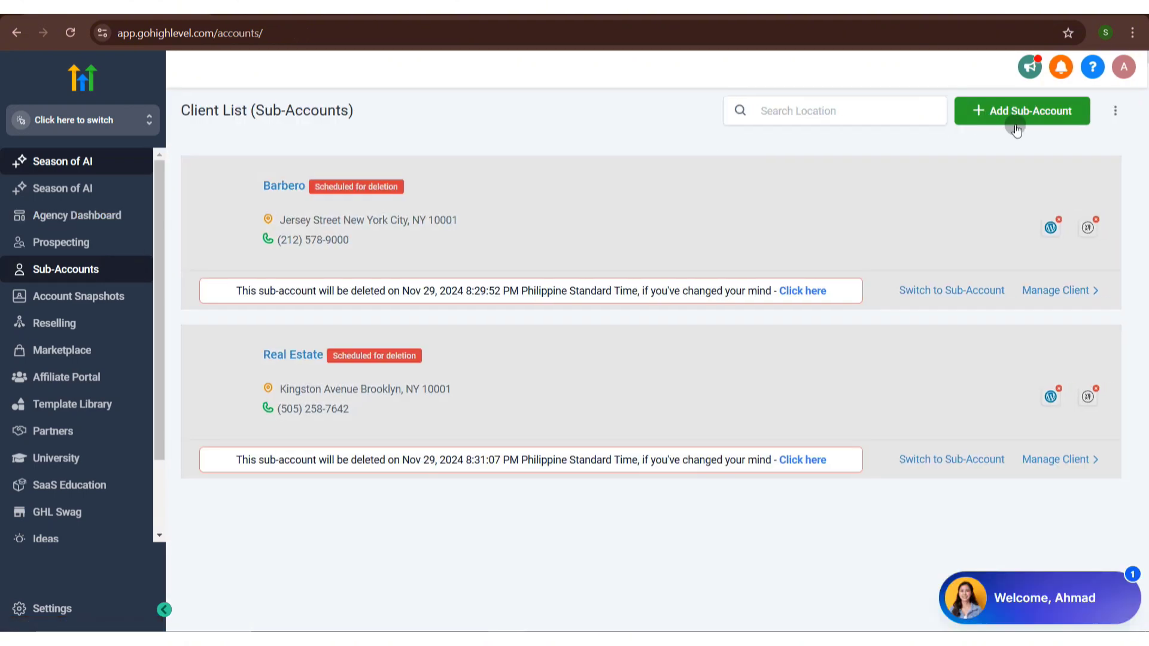
click(1015, 126)
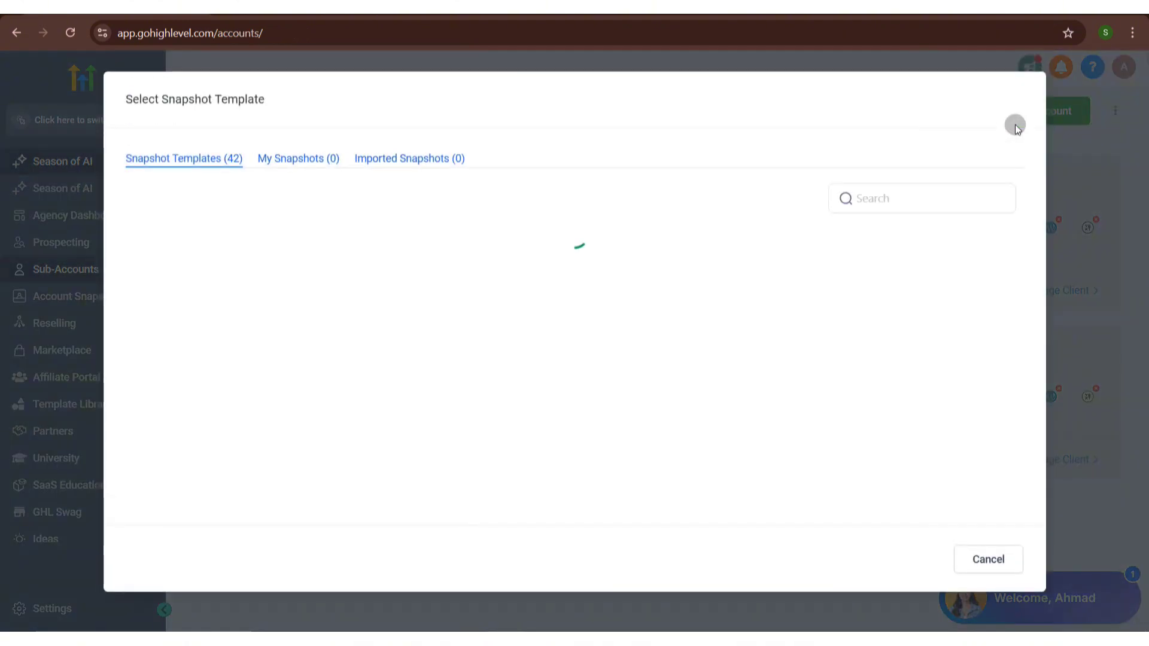
mouse_move(274, 296)
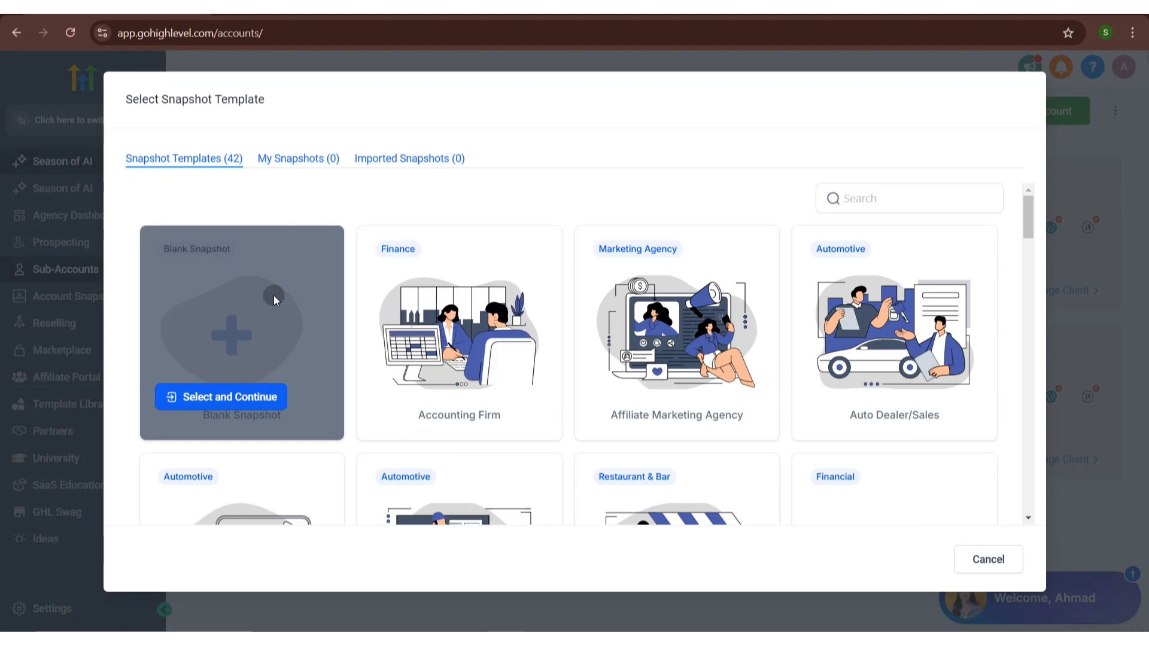
click(242, 405)
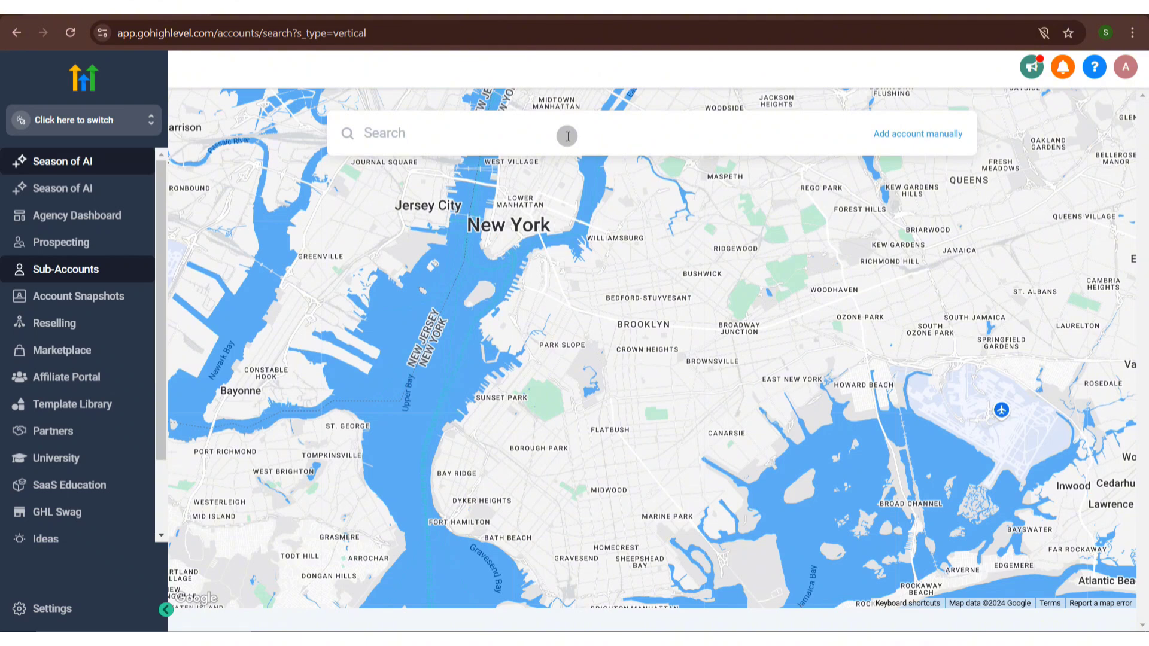
- Choose to add the account manually and scroll through the account and general info form fields
click(929, 136)
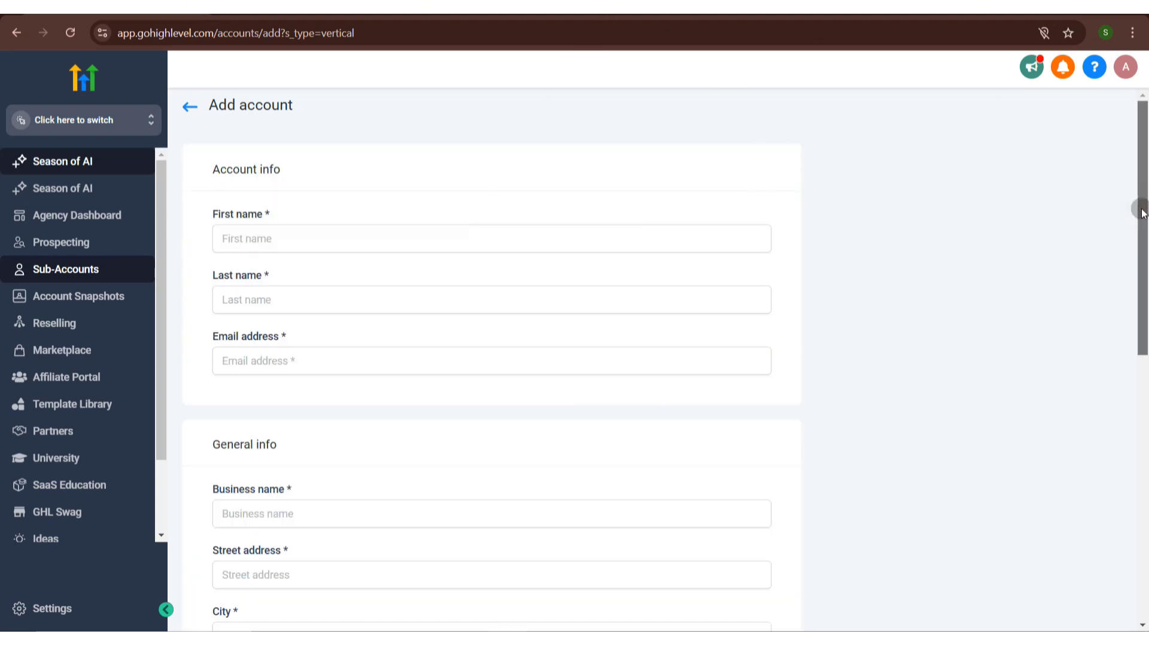
drag(1142, 208, 1144, 395)
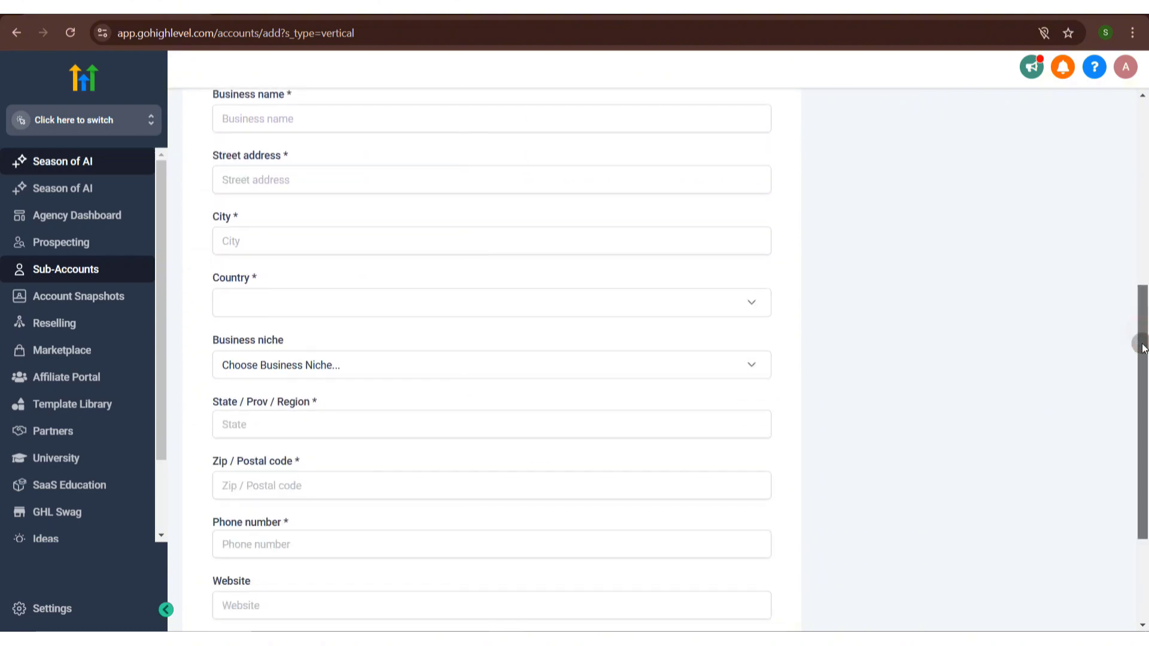
drag(1140, 344, 1142, 449)
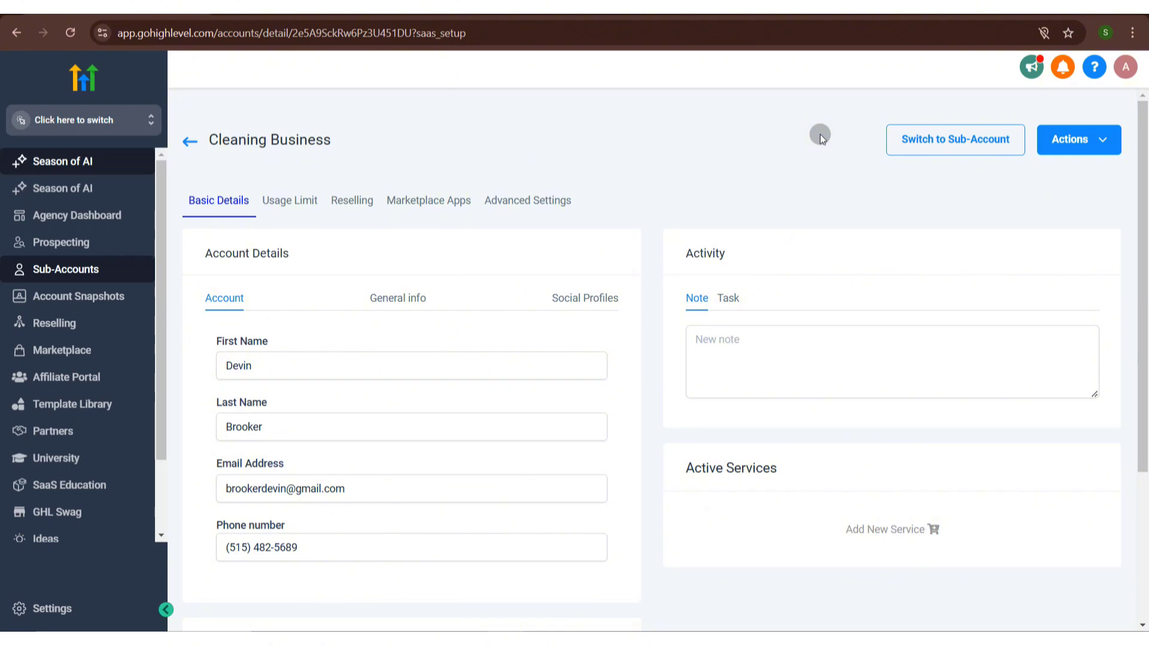
- Switch into the Cleaning Business sub-account and open the Websites section of Sites
click(954, 140)
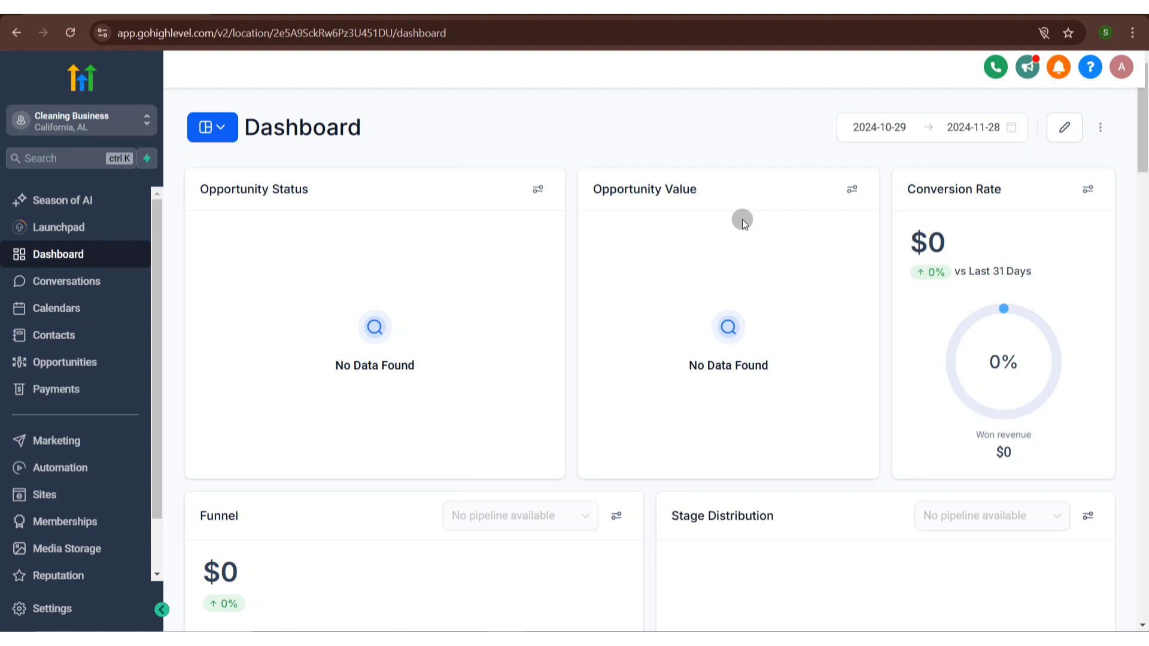
click(90, 490)
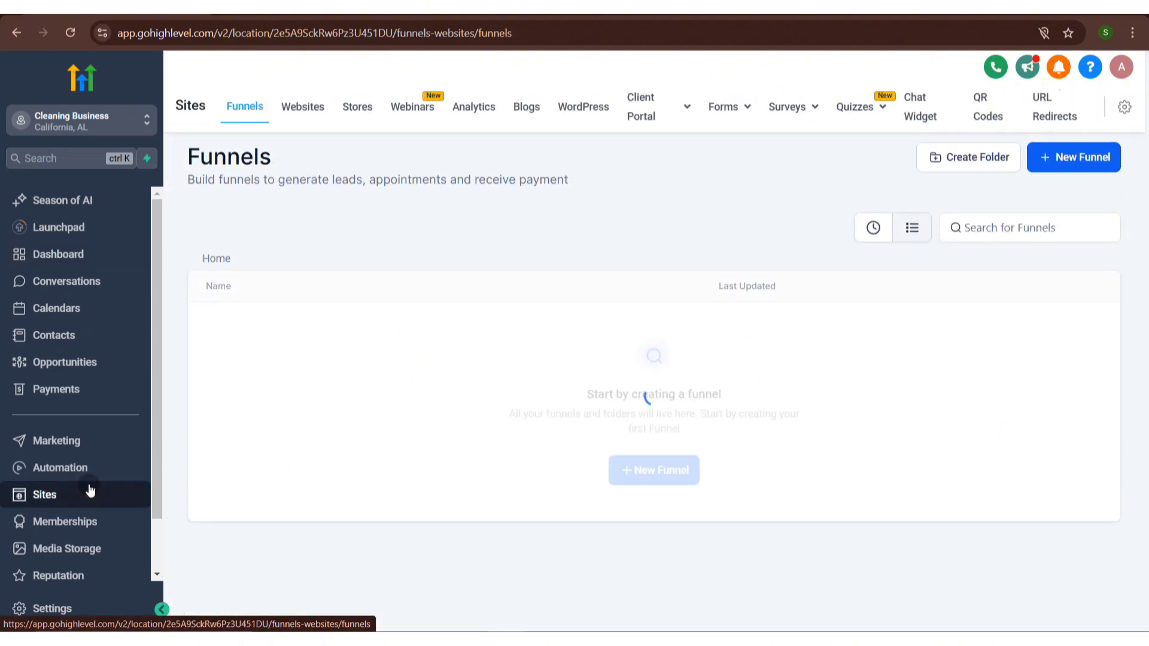
click(312, 108)
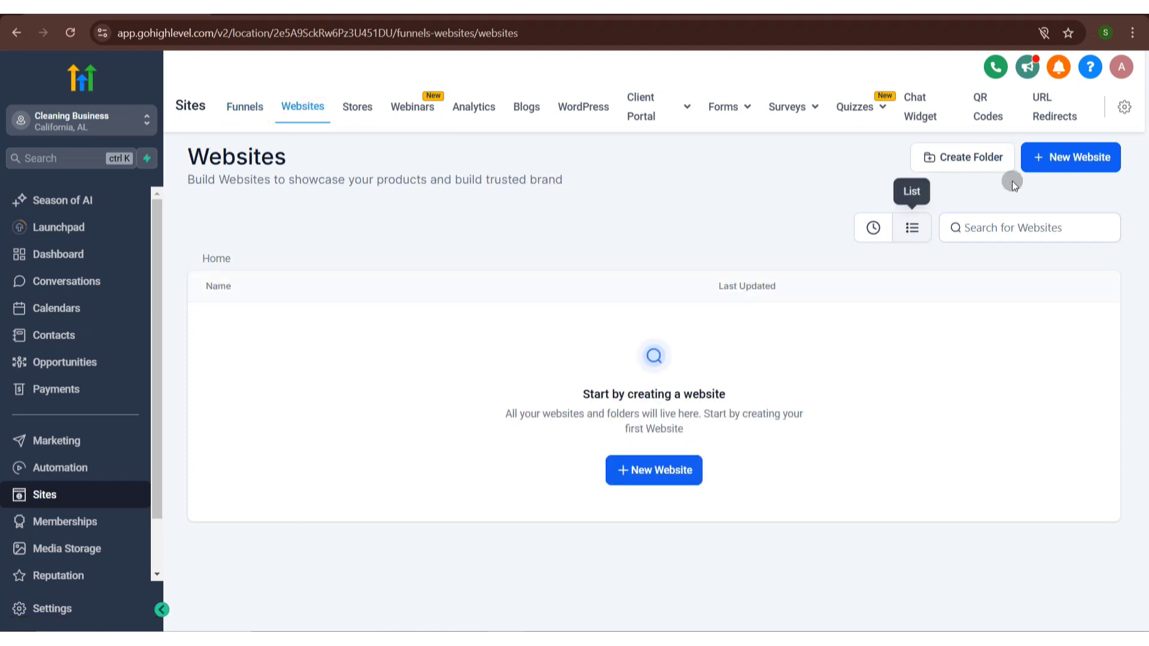
- Start creating a new website using the From templates option
click(1067, 157)
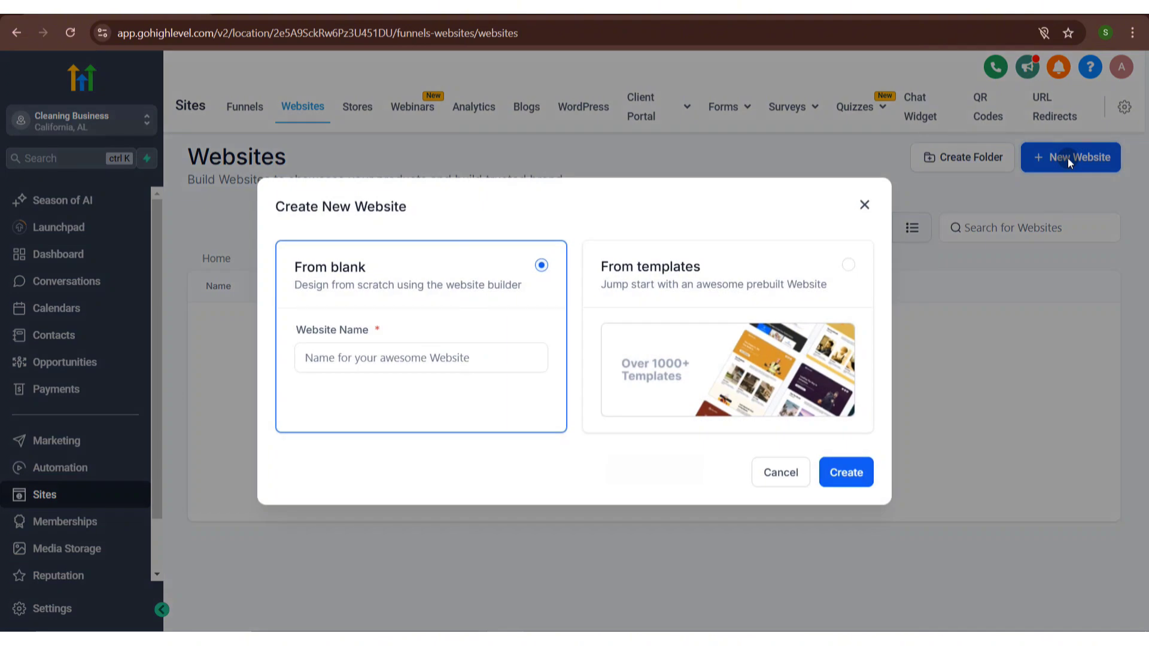
click(847, 263)
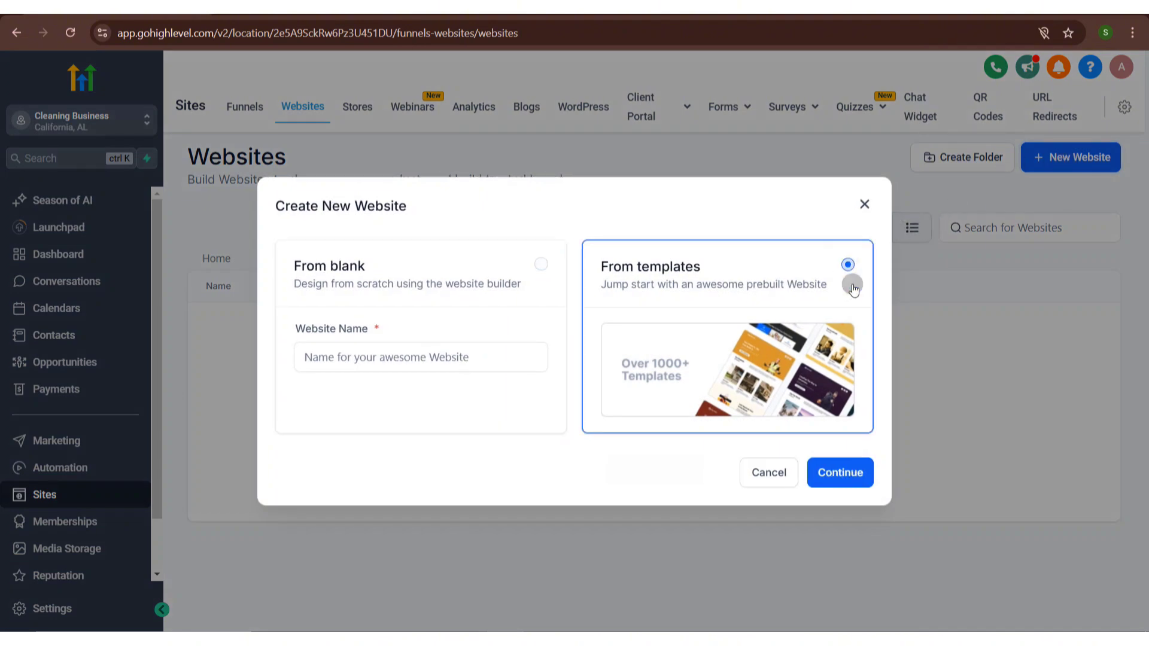
click(838, 465)
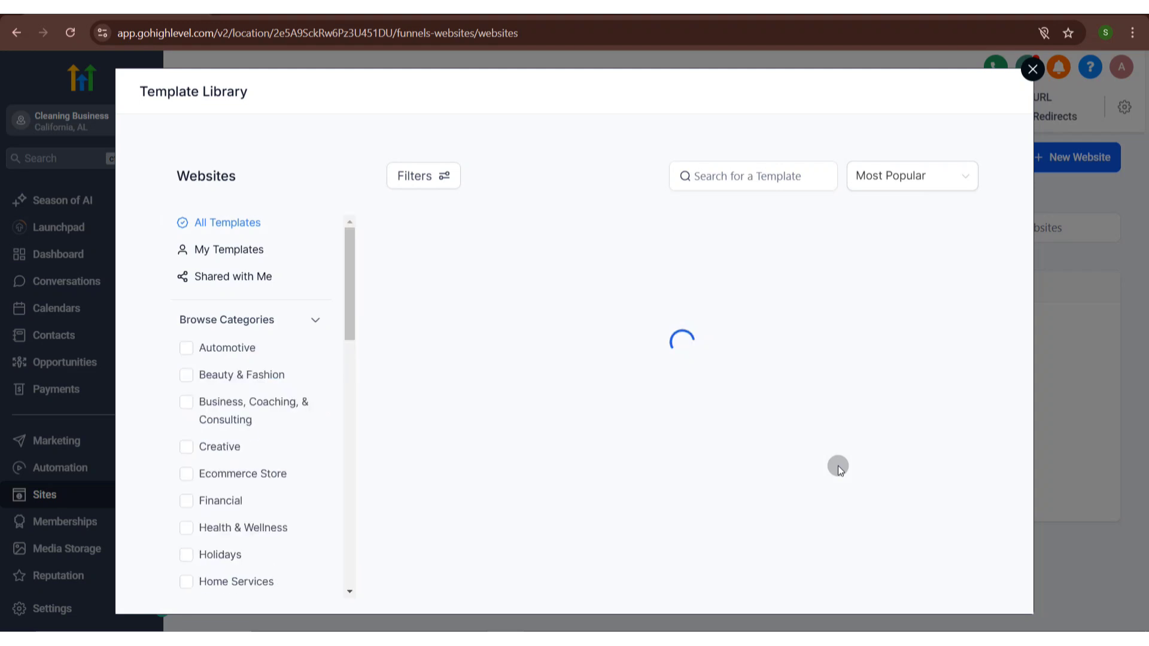
- Search the website template library for "clea" templates
click(765, 174)
text(c)
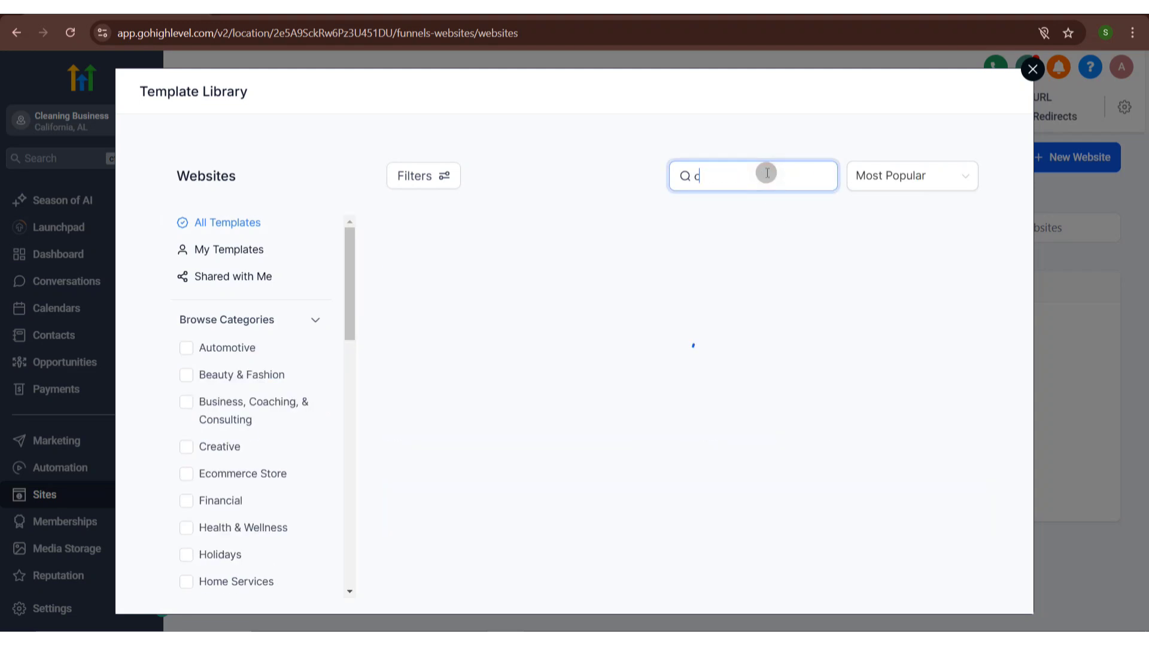
text(lea)
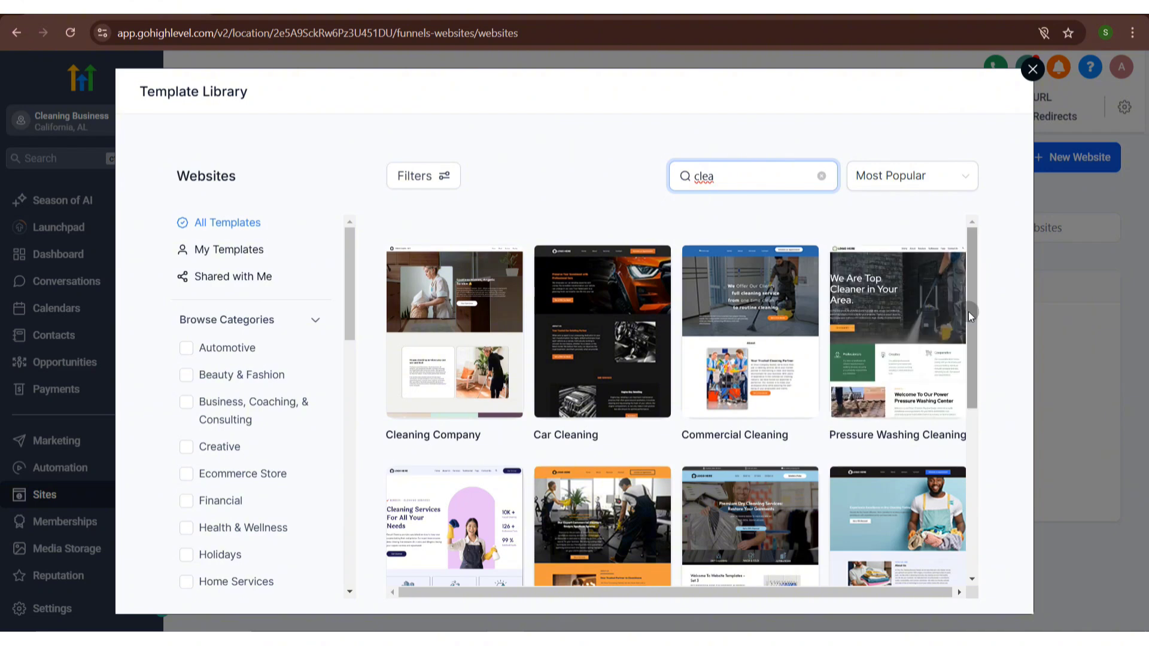
drag(971, 316, 971, 326)
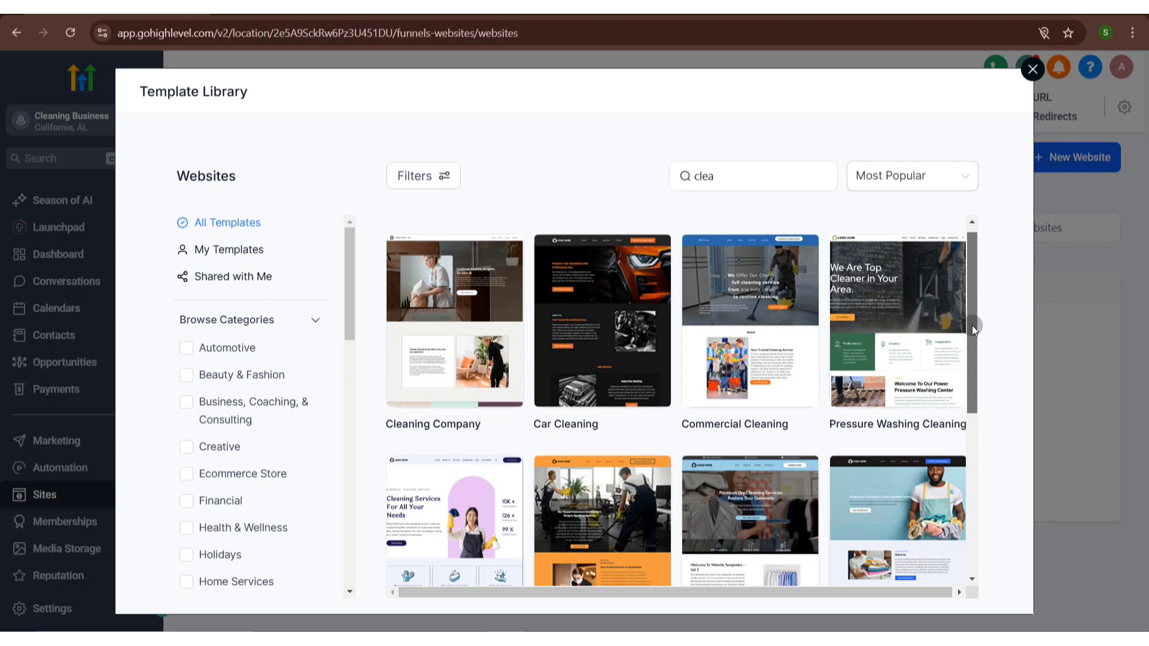
- Preview the Commercial Cleaning template, scroll through it, and continue to use it for the website
mouse_move(763, 308)
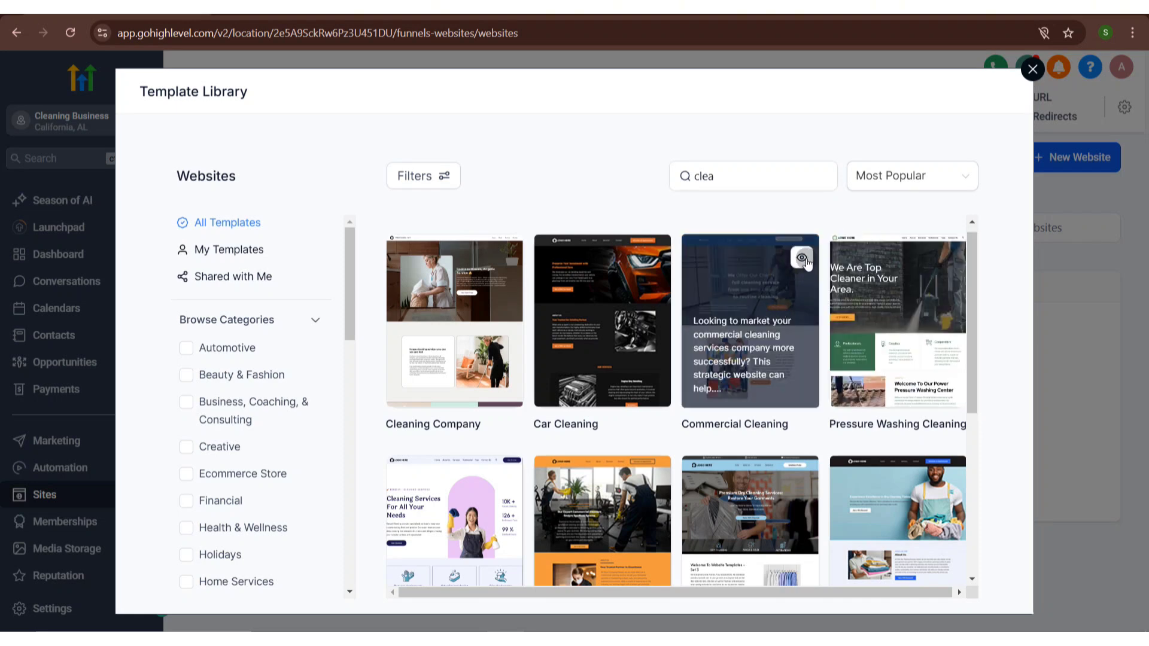
click(802, 258)
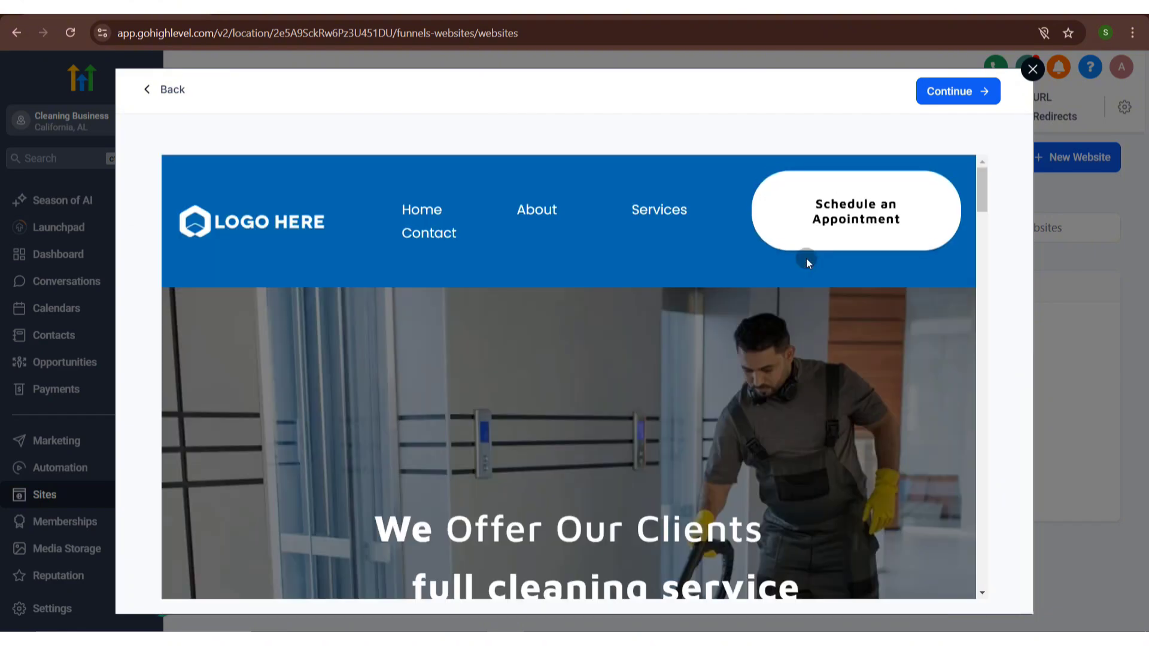
drag(981, 192, 1032, 522)
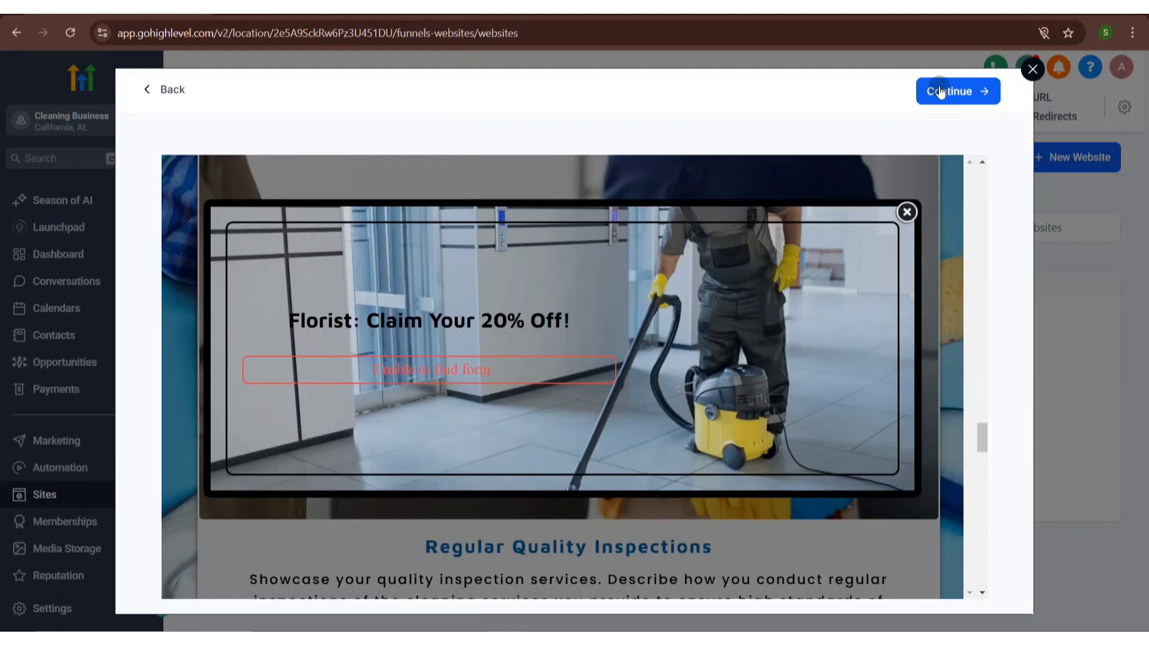
click(940, 91)
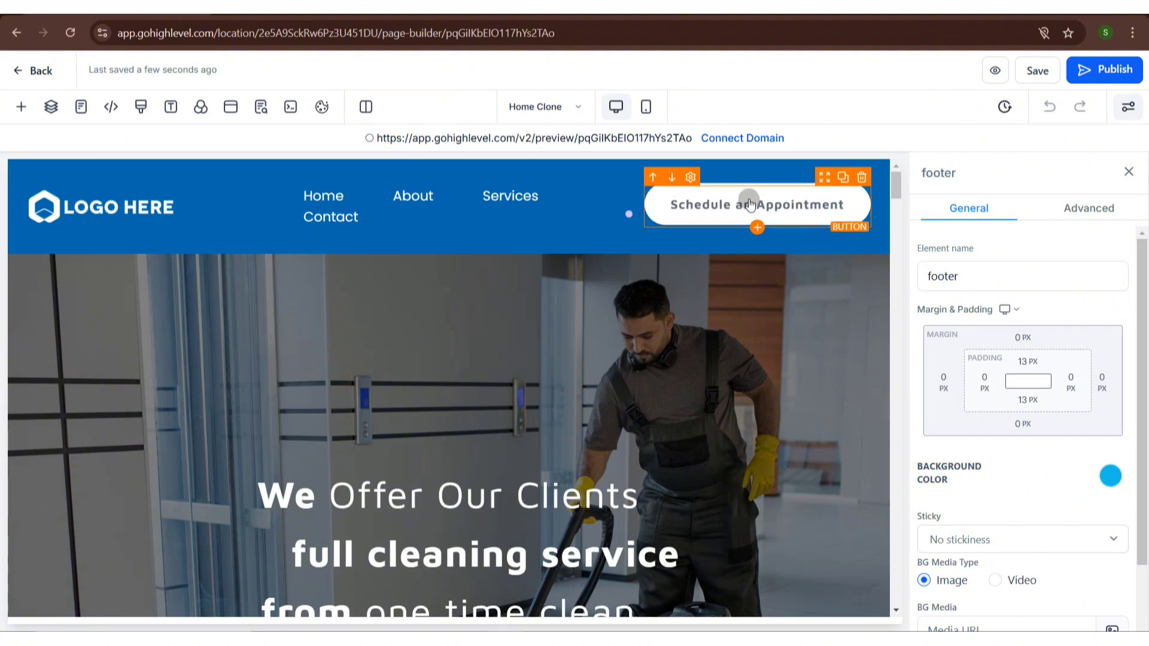
- Select the navigation menu and scroll through the imported home page in the builder
click(146, 203)
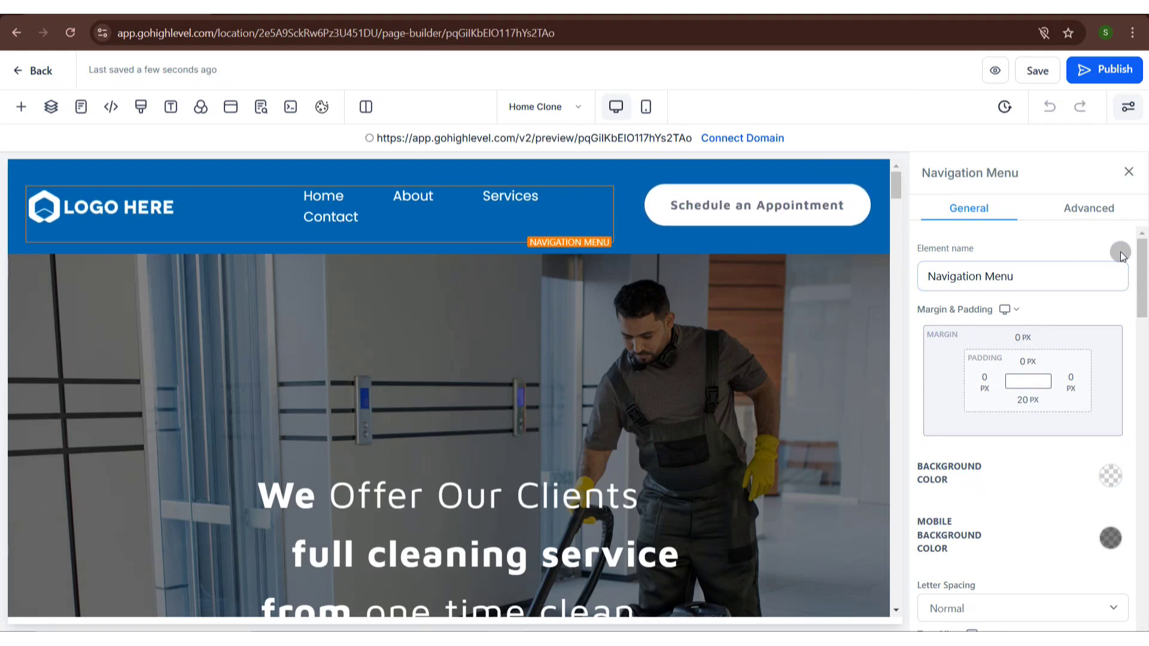
scroll(1142, 251, down, 1)
scroll(1143, 255, down, 4)
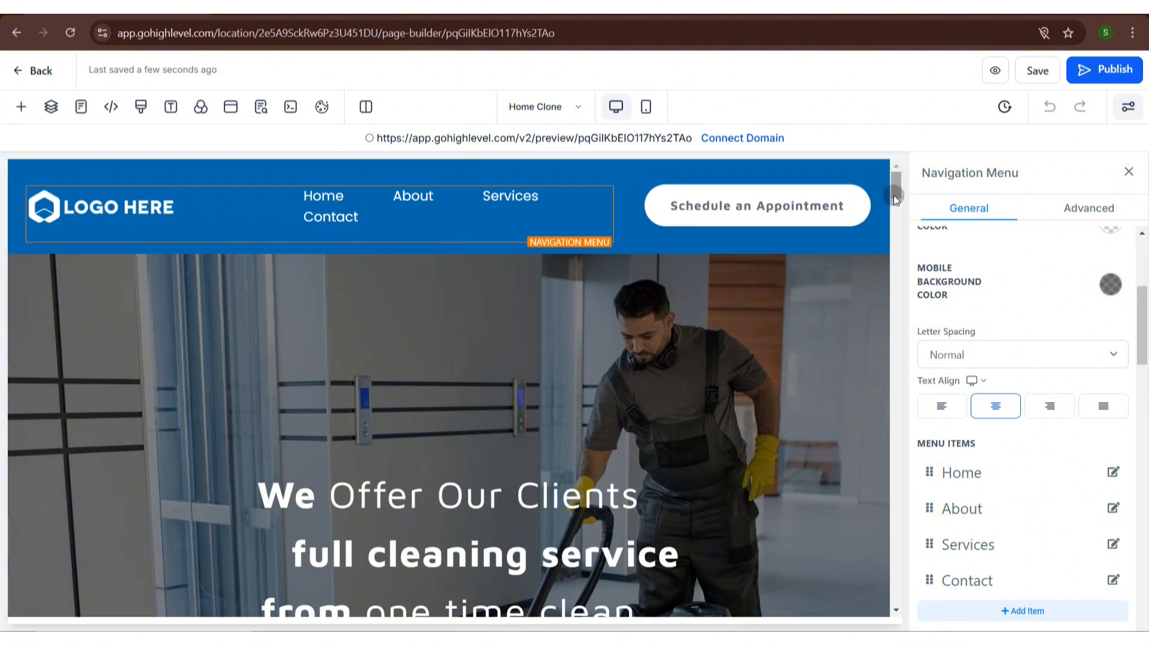
drag(894, 195, 909, 303)
drag(908, 354, 903, 433)
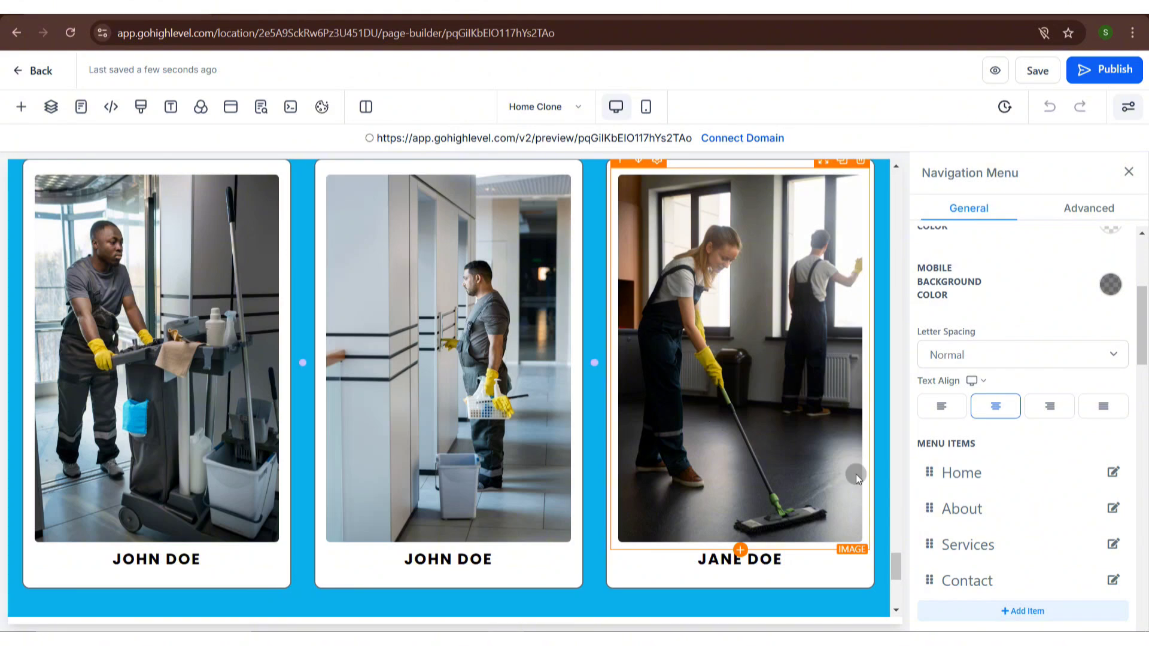
drag(896, 561, 900, 600)
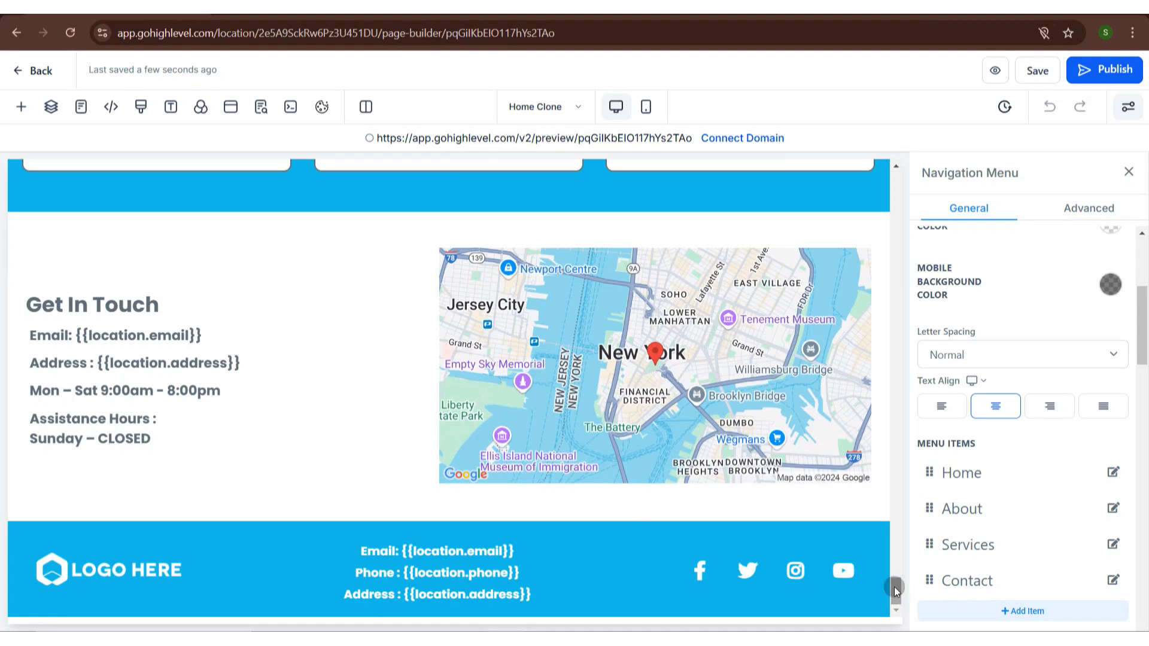
drag(896, 592, 872, 266)
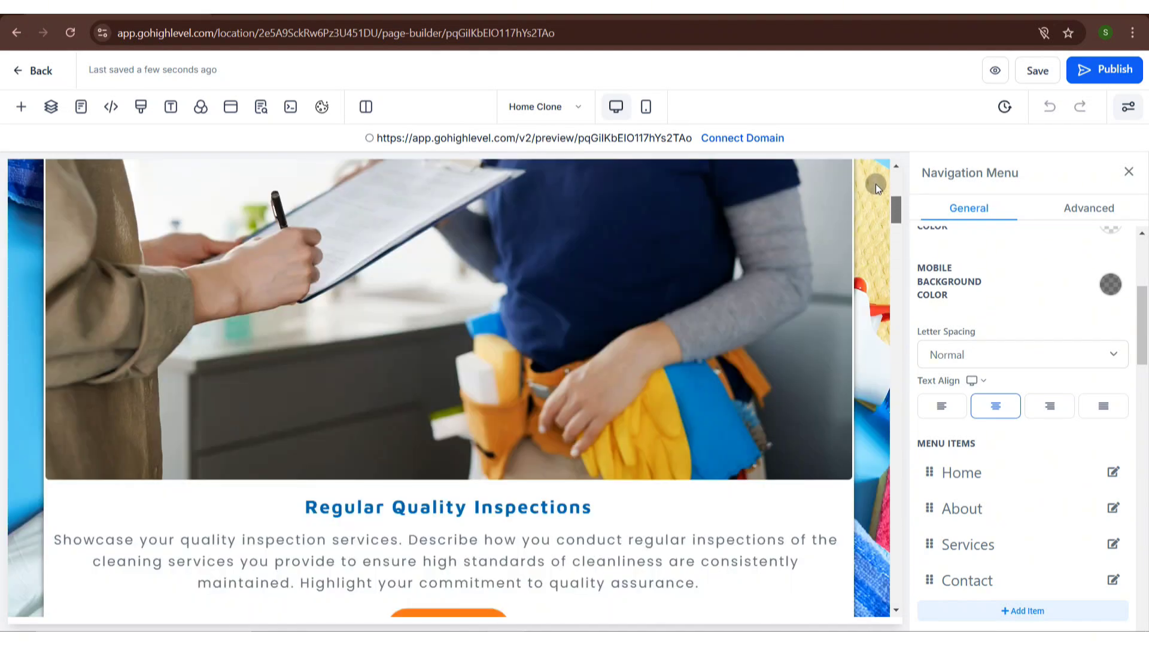
drag(875, 184, 874, 167)
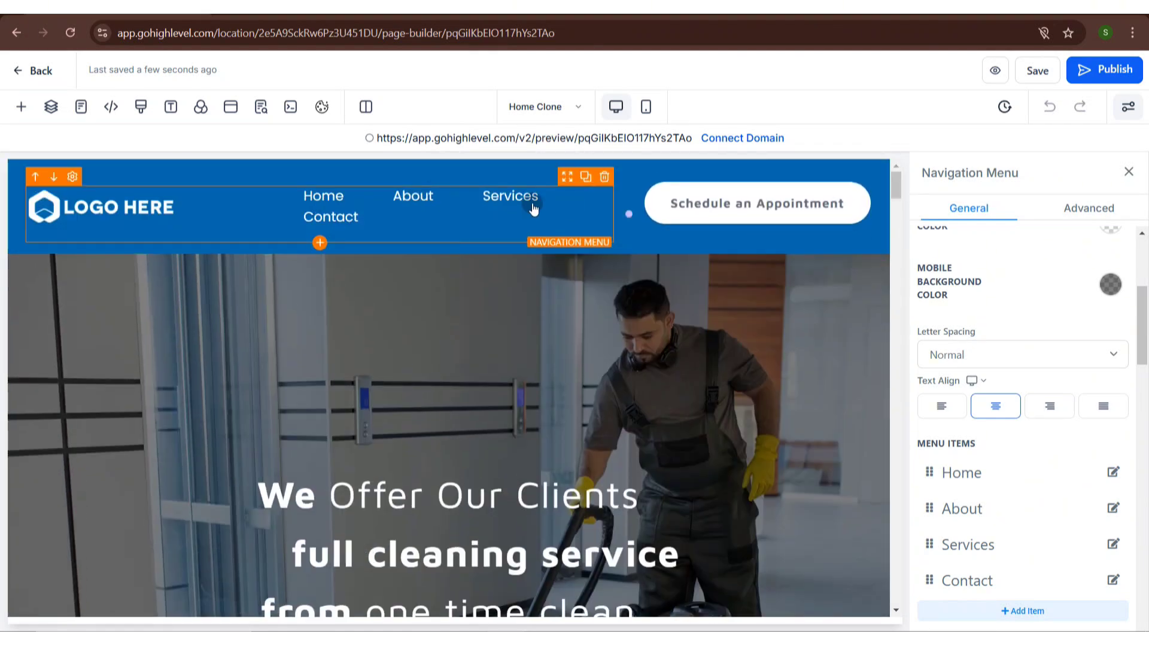
click(534, 268)
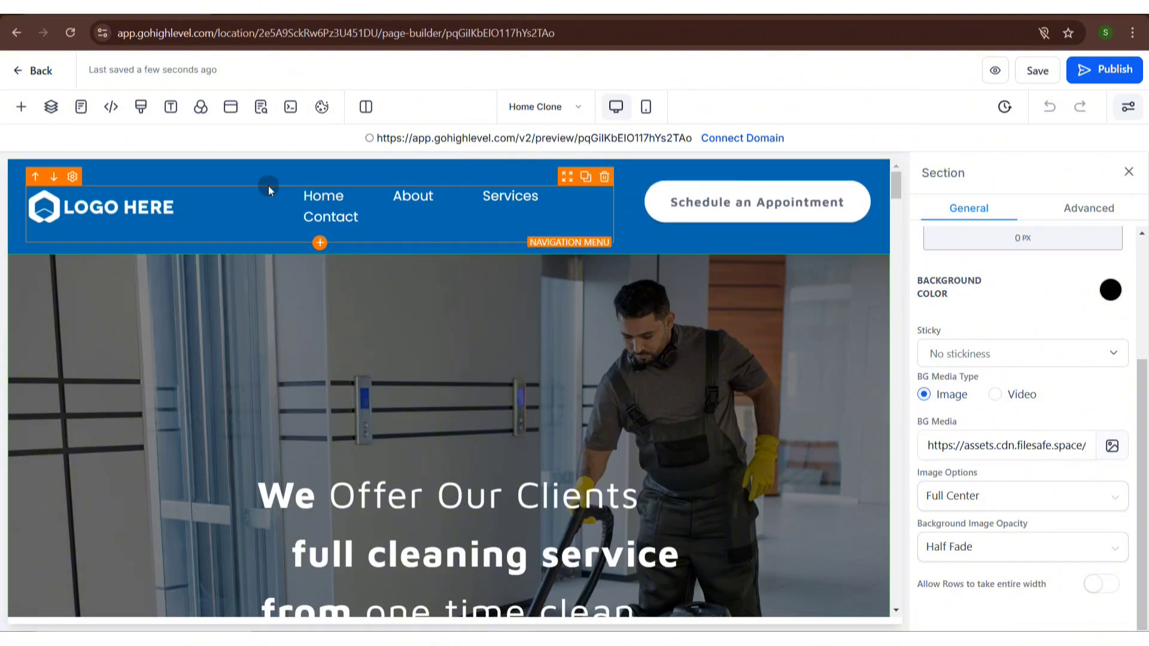
- Leave the page builder and open the Chat Widget section of Sites
click(21, 73)
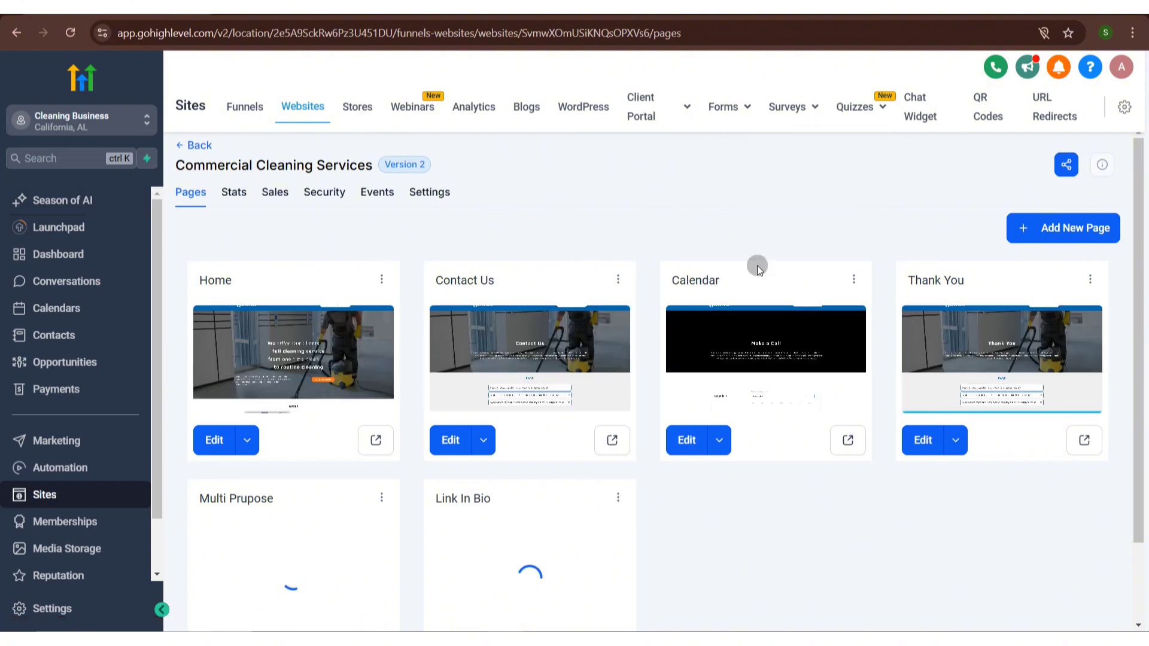
click(921, 119)
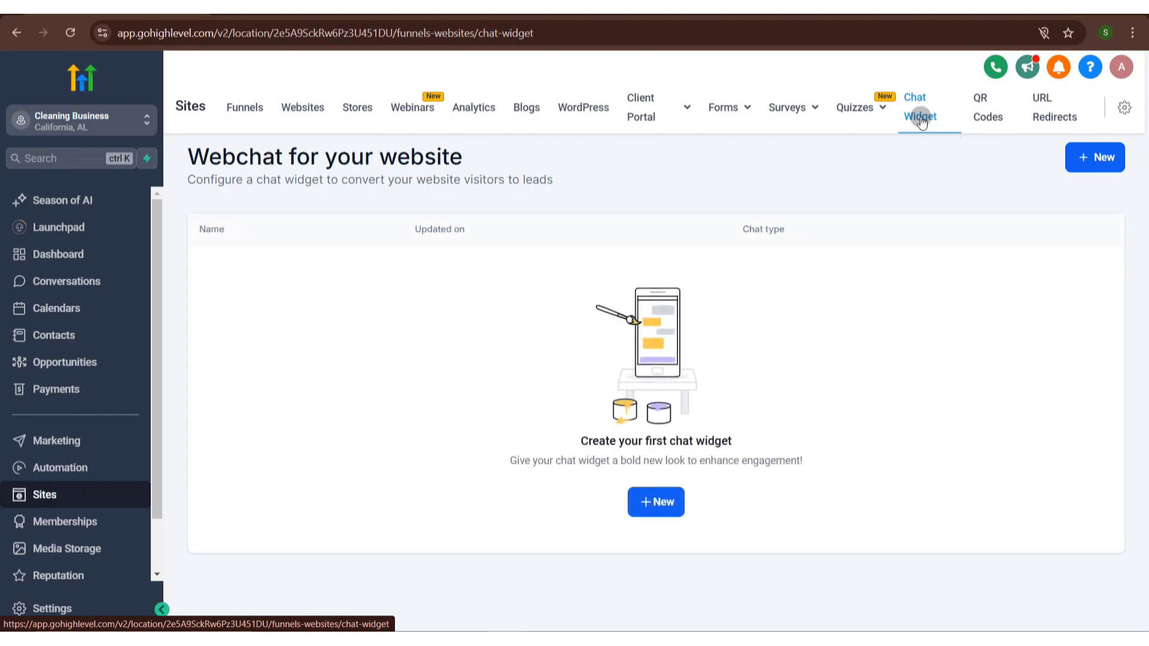
- Create a new chat widget of the Live chat type
click(1105, 155)
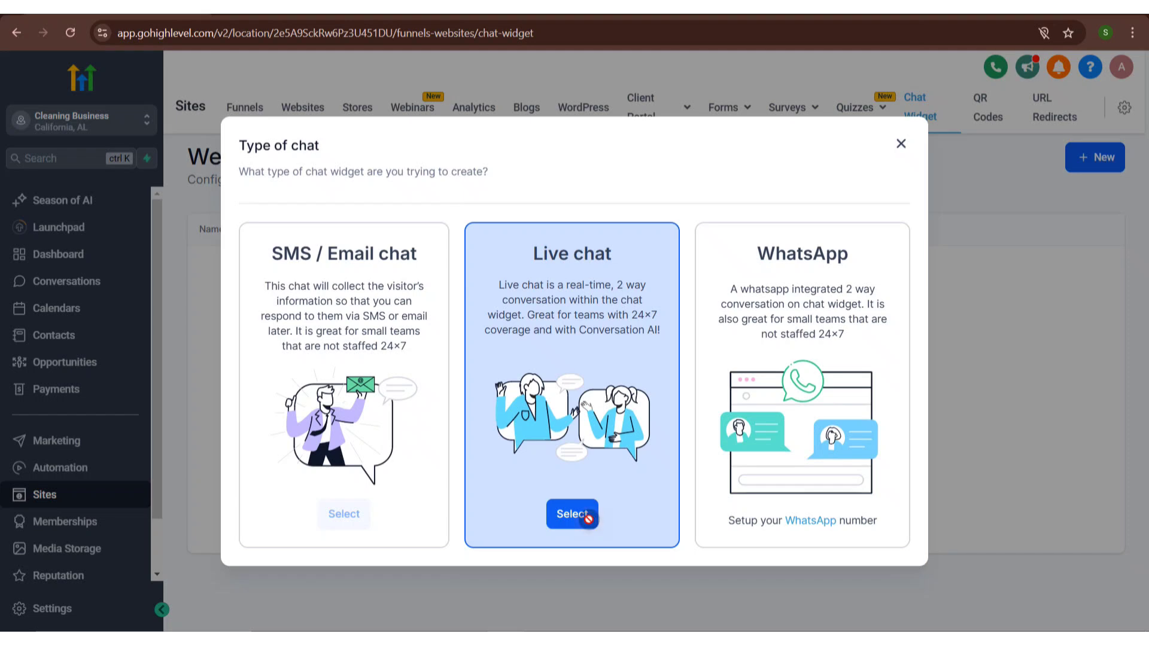
click(588, 518)
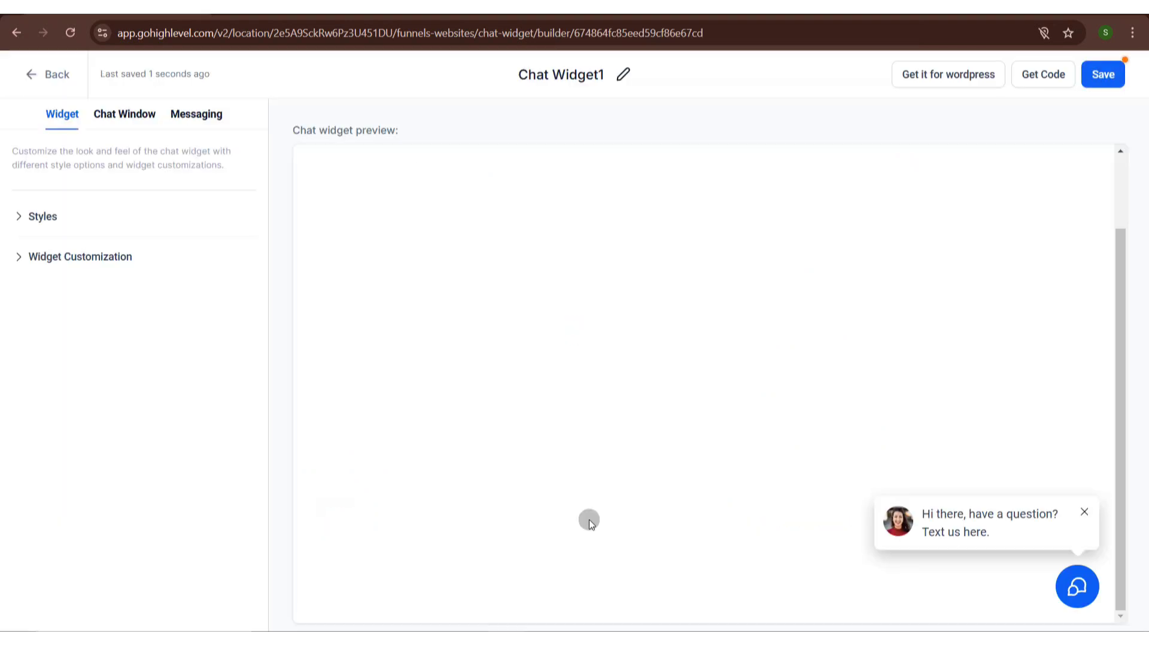
- Rename the widget to "Chat Widget"
click(603, 75)
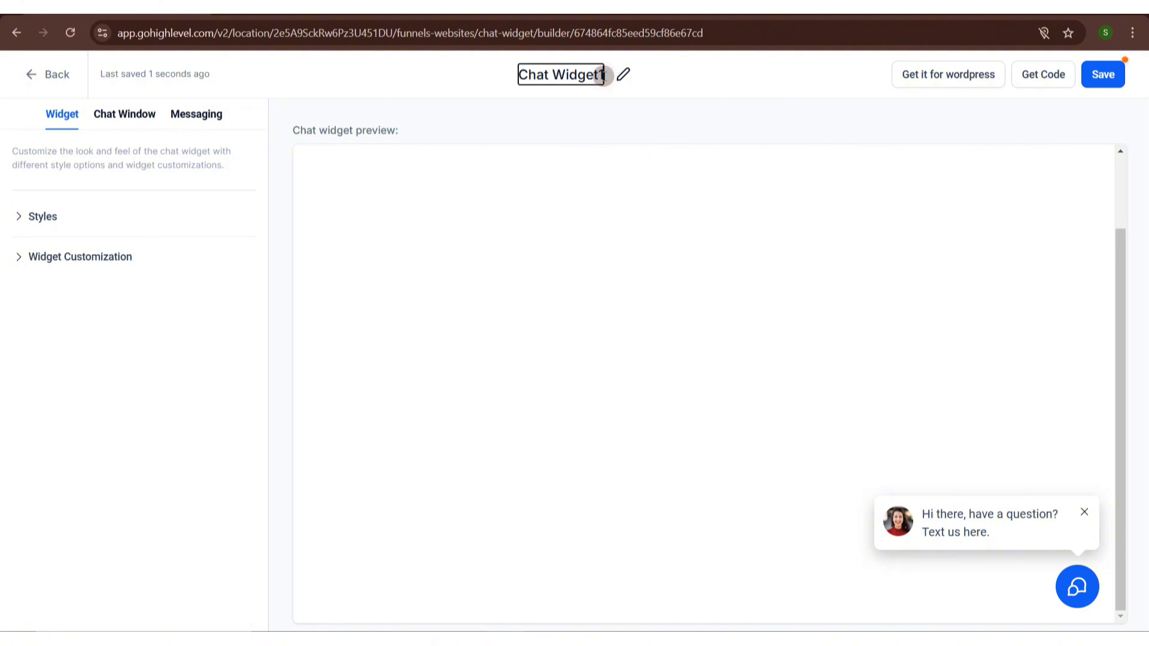
key(BackSpace)
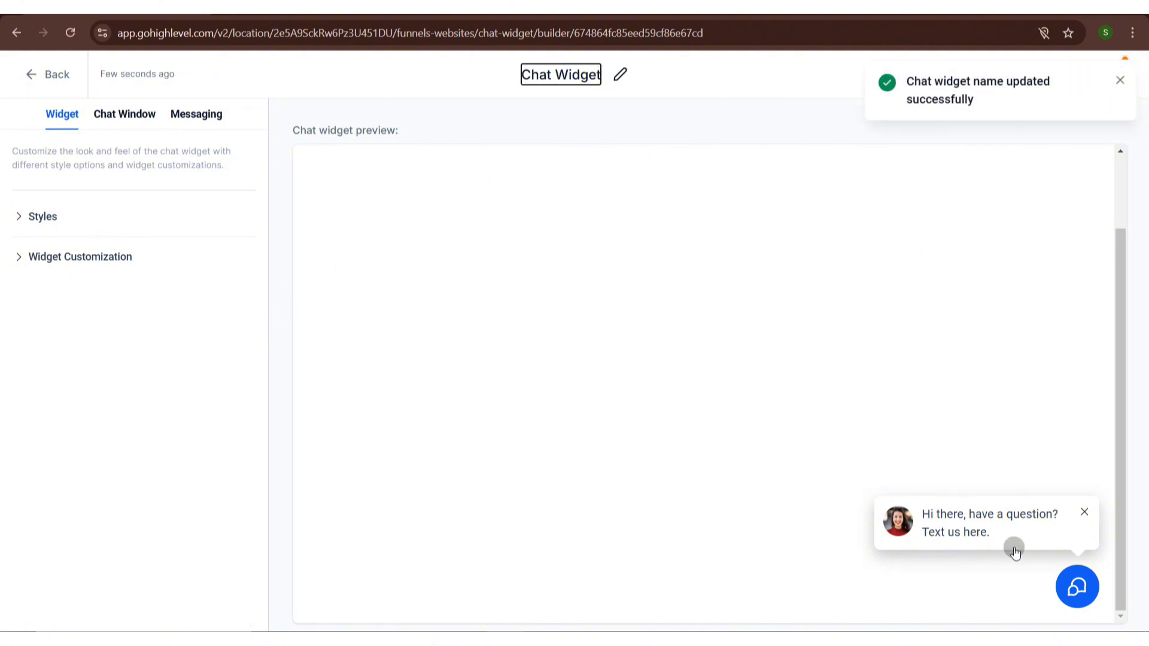
- Open the chat window in the widget preview and expand the widget's Styles settings
click(1091, 580)
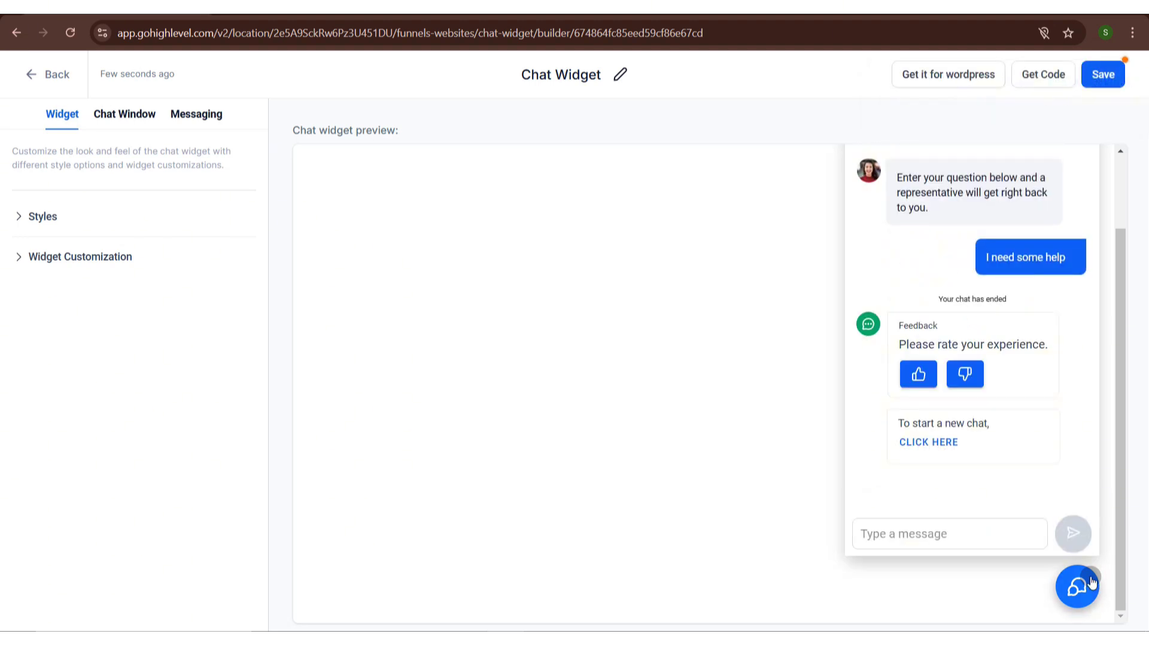
click(43, 217)
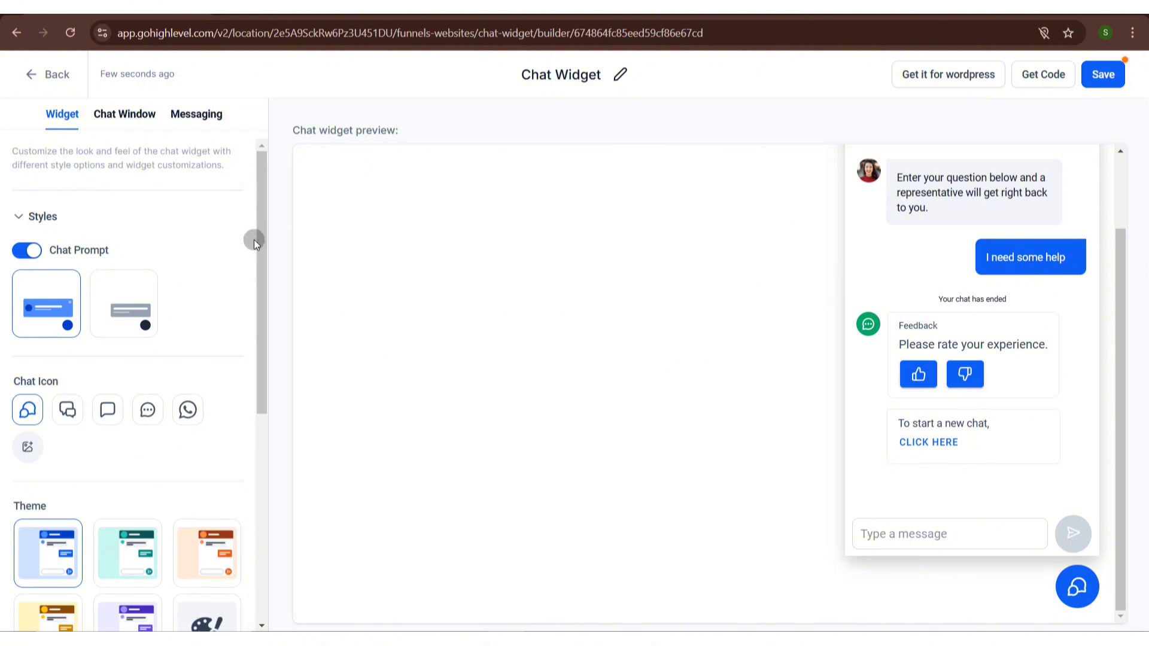
- Restyle the widget with the alternate chat prompt, the second chat icon and the purple theme, and save it
click(151, 293)
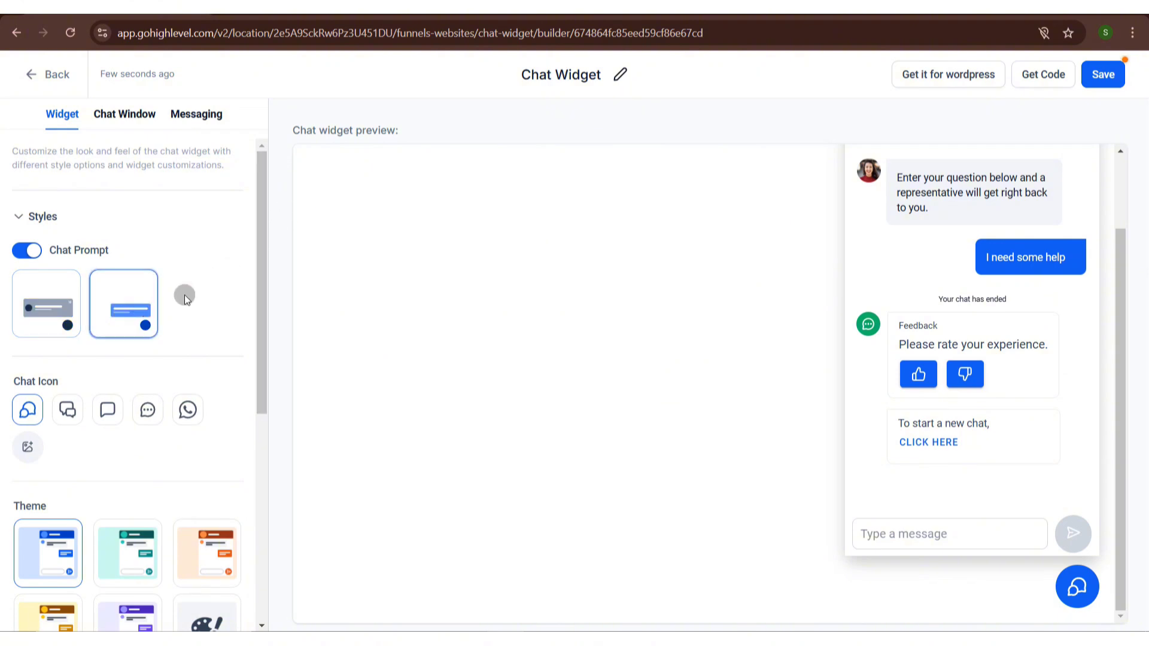
drag(263, 293, 278, 422)
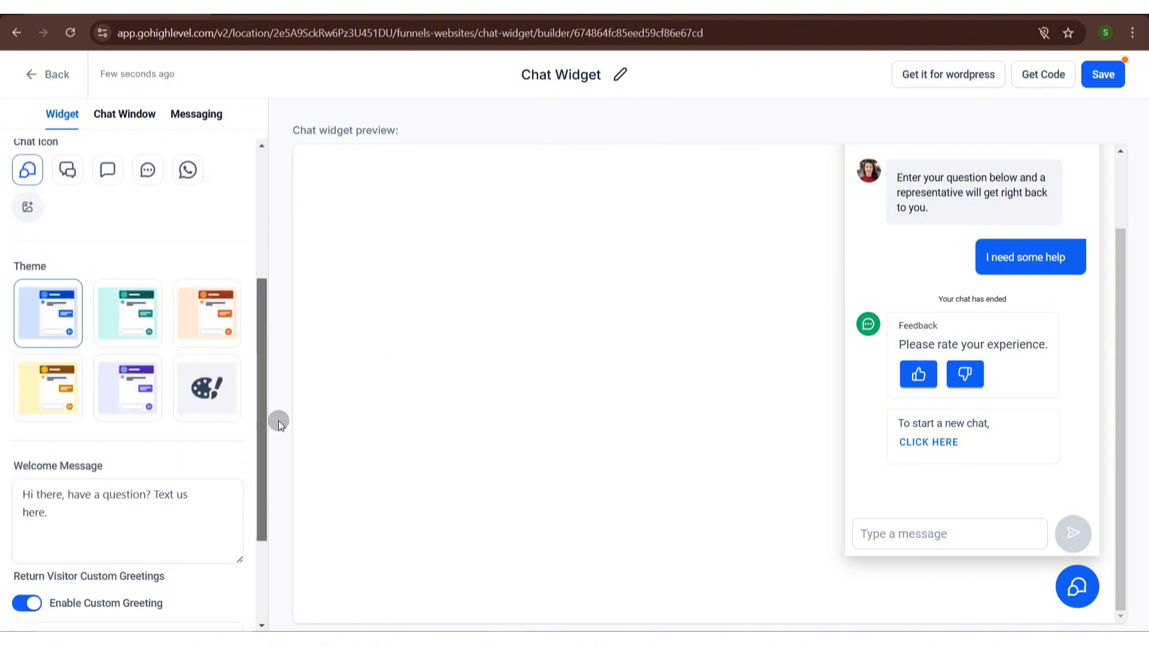
click(67, 170)
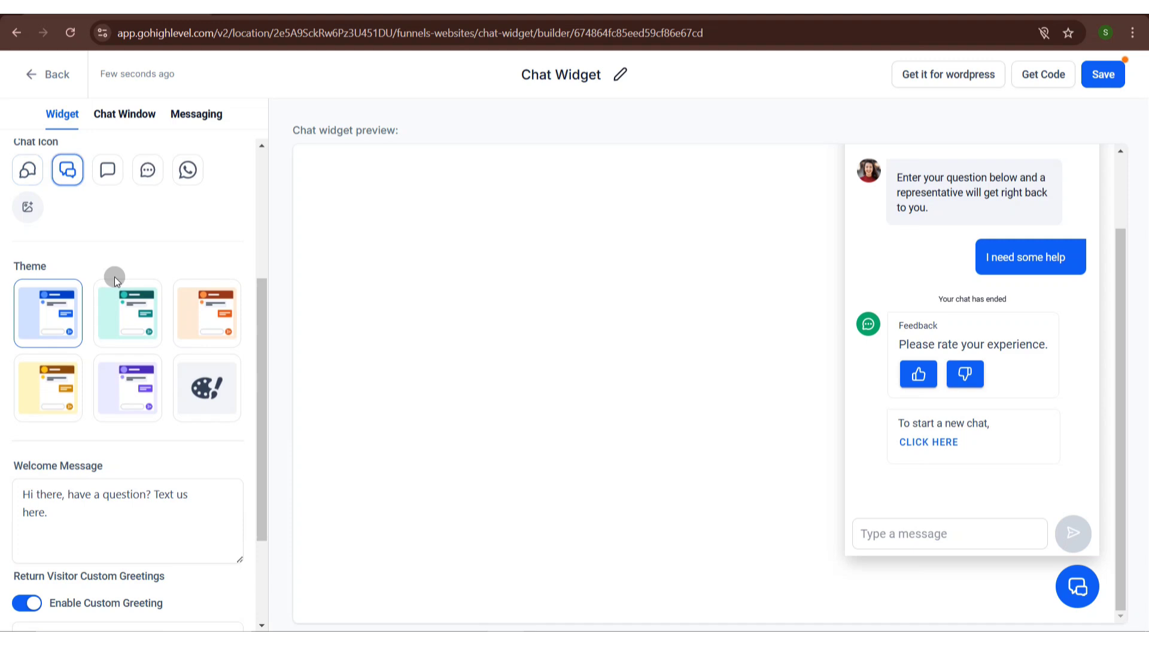
click(115, 374)
drag(261, 378, 282, 483)
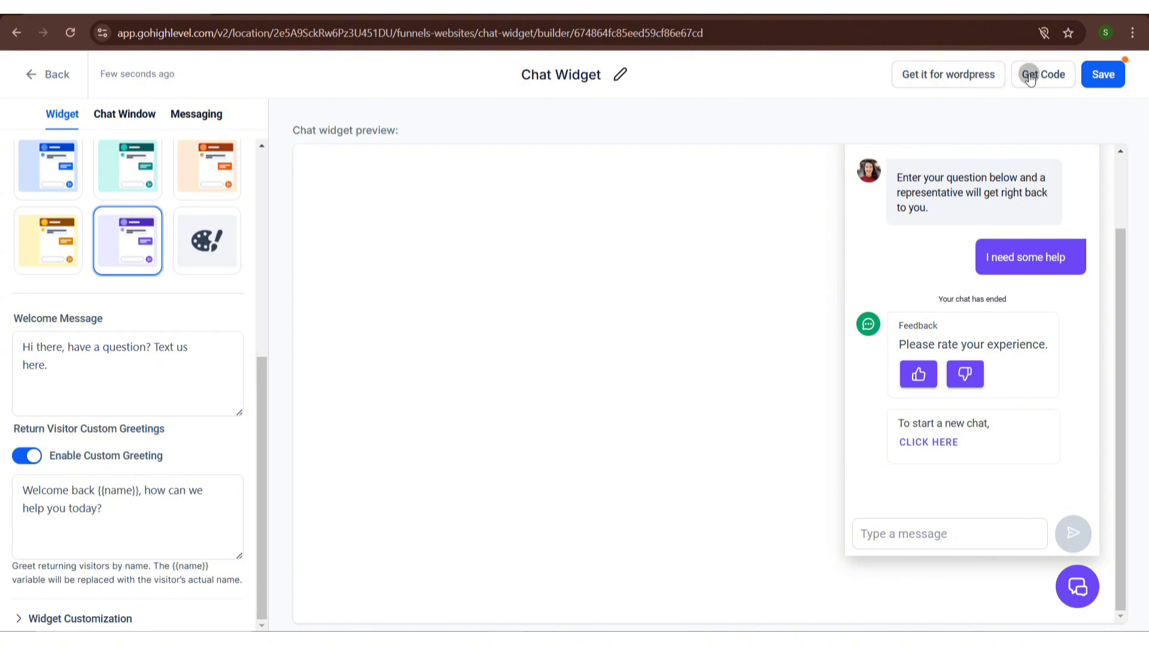
click(1104, 74)
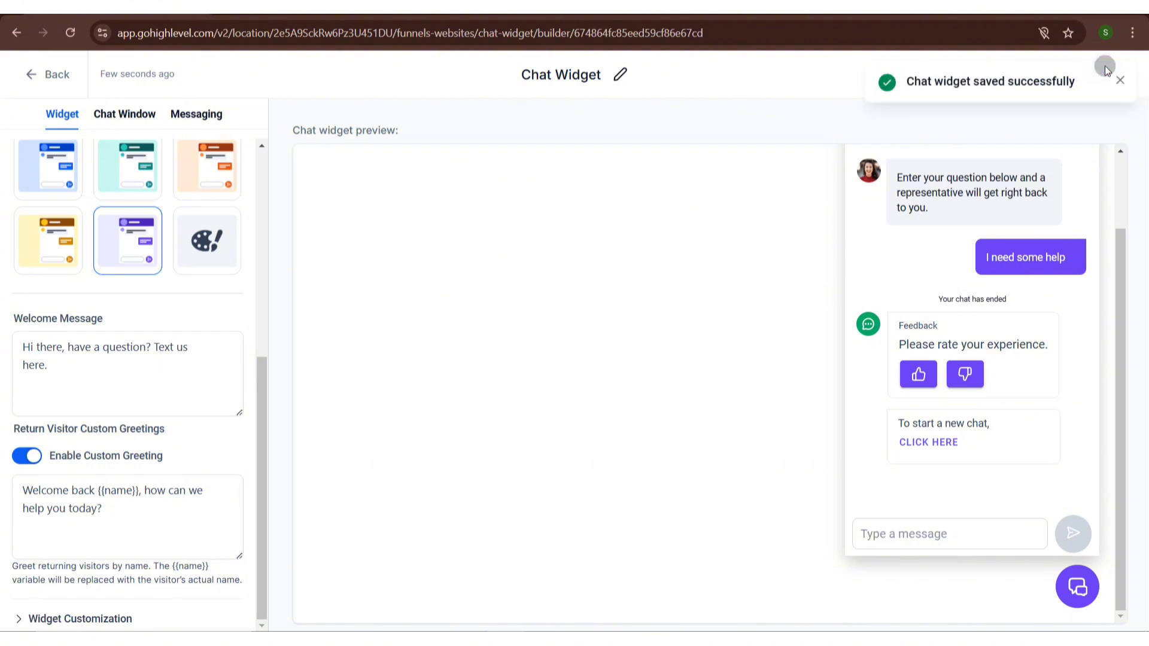
- Leave the widget editor and browse the Contacts and Launchpad pages of the sub-account
click(45, 85)
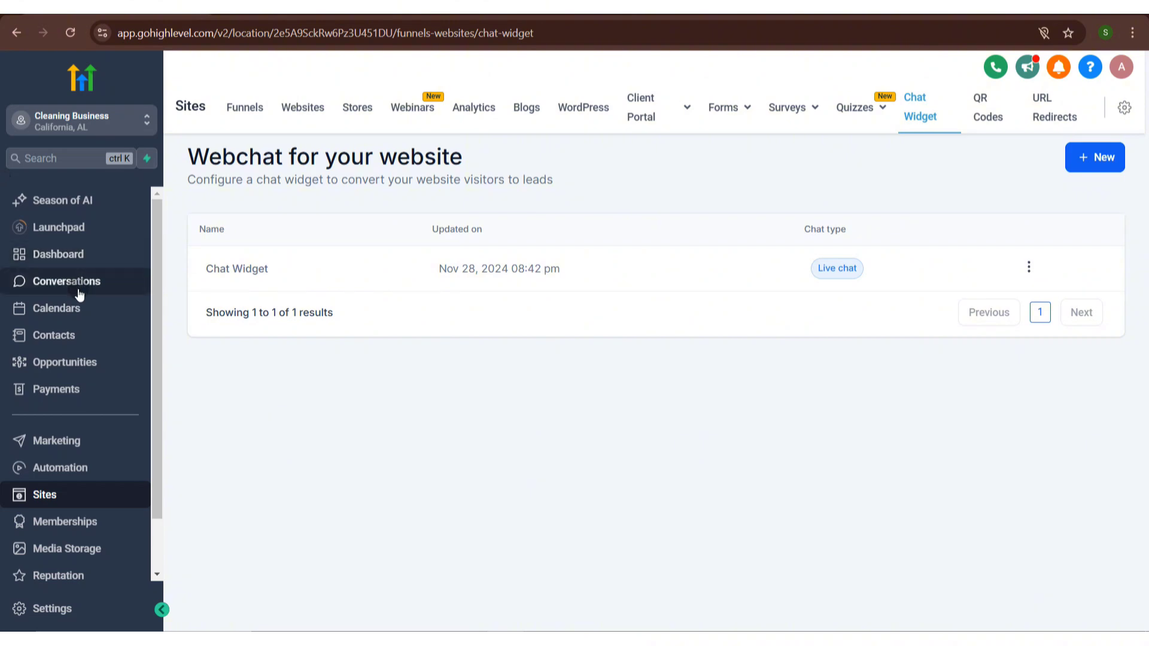
click(79, 294)
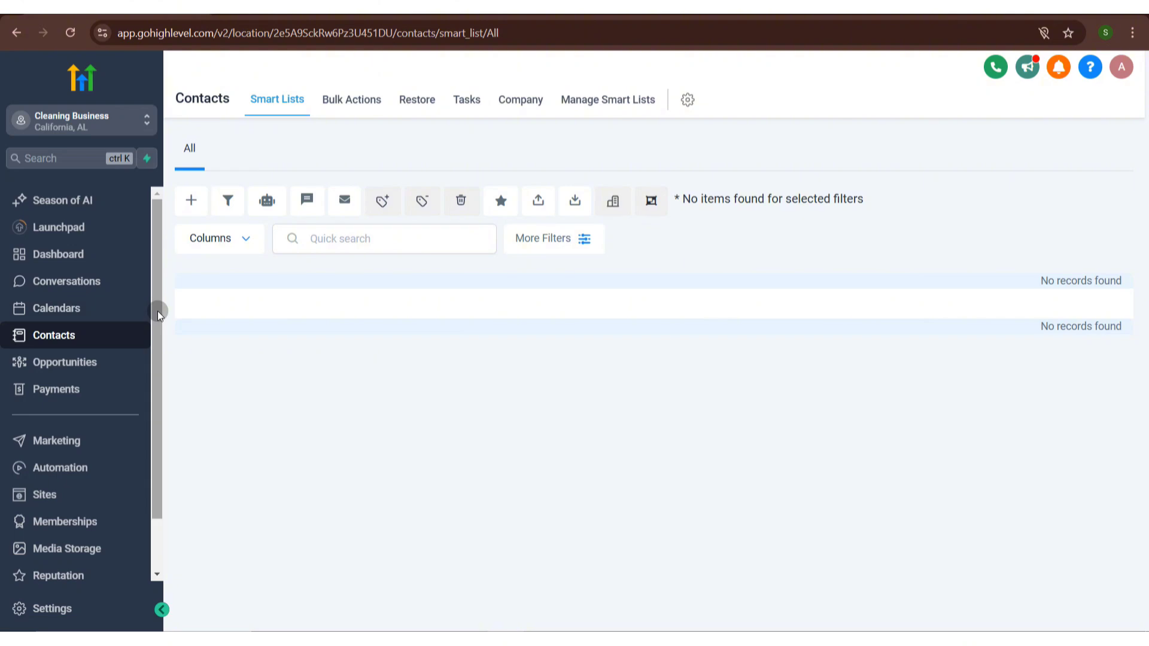
drag(157, 310, 162, 391)
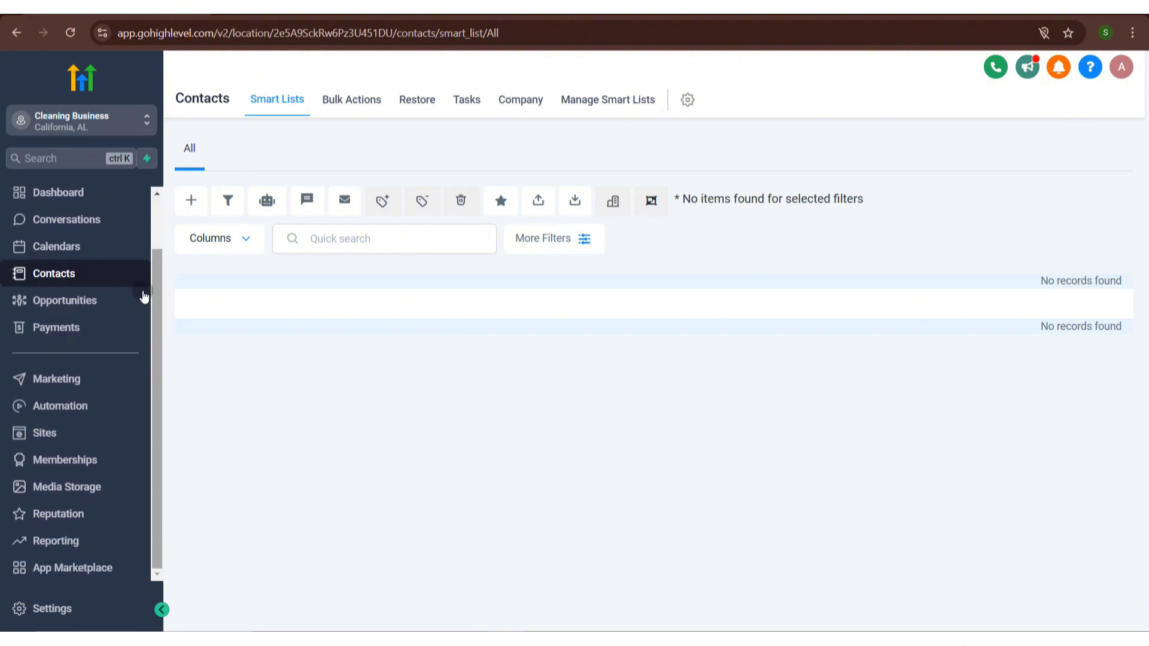
drag(158, 277, 162, 202)
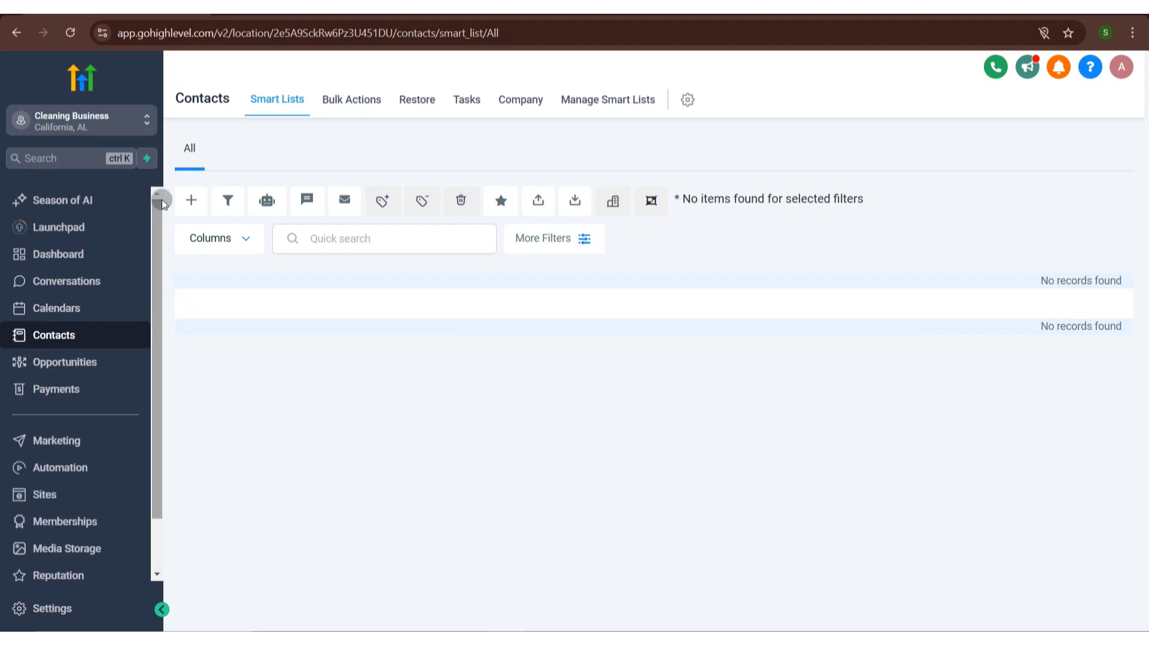
click(94, 220)
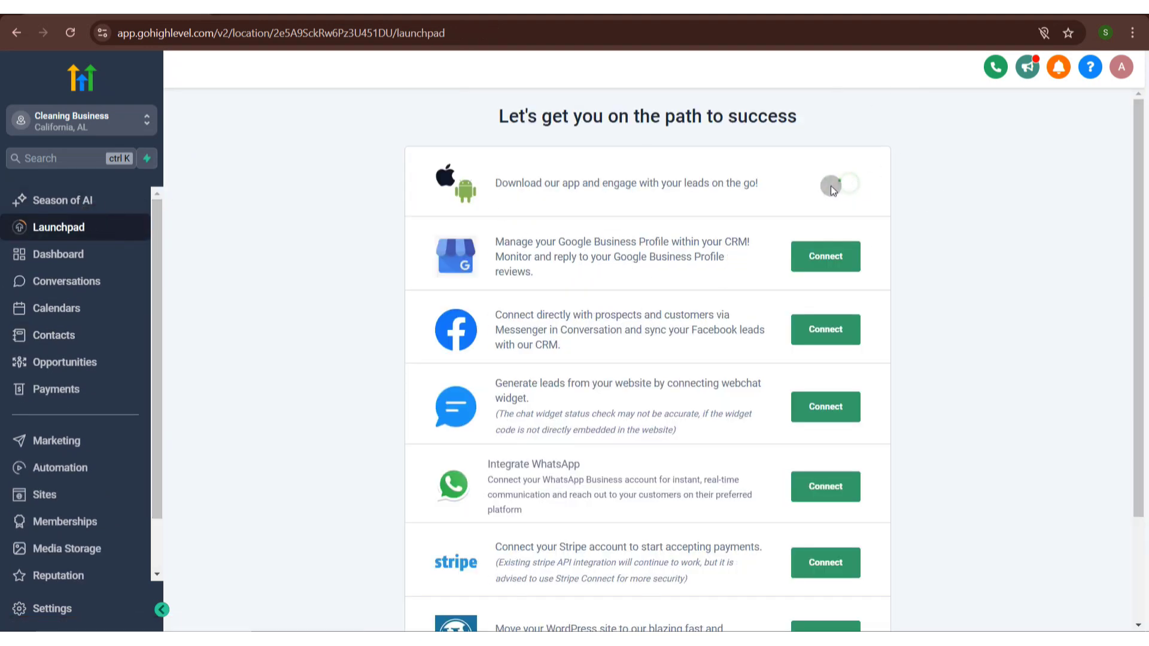
drag(1142, 160, 1144, 246)
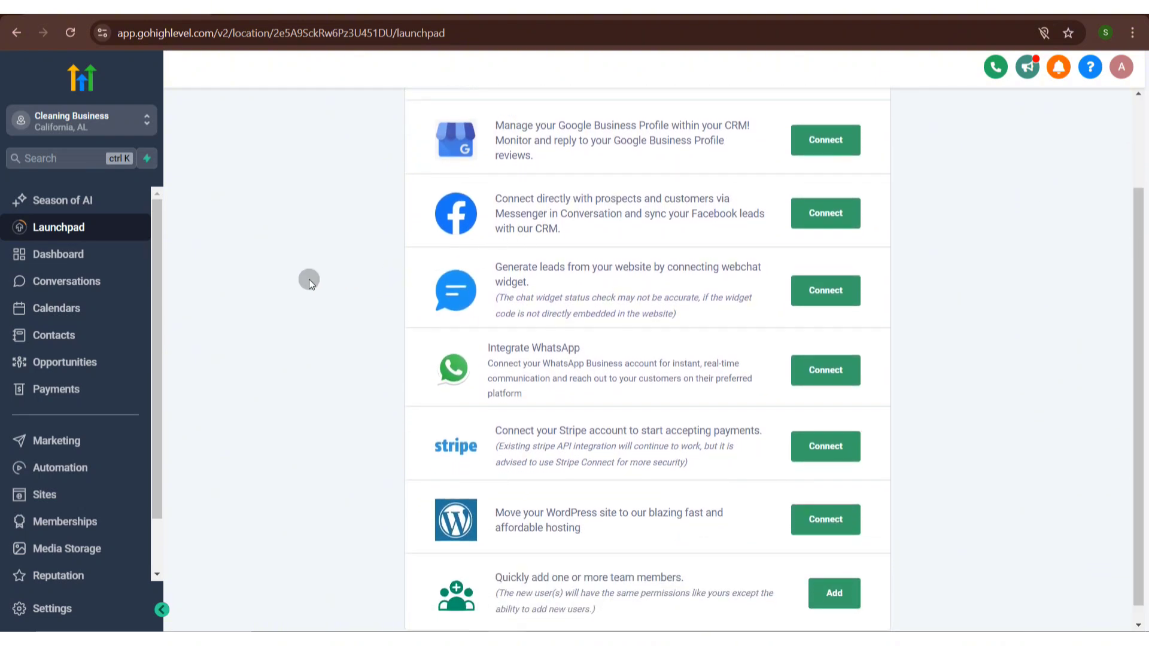
click(111, 337)
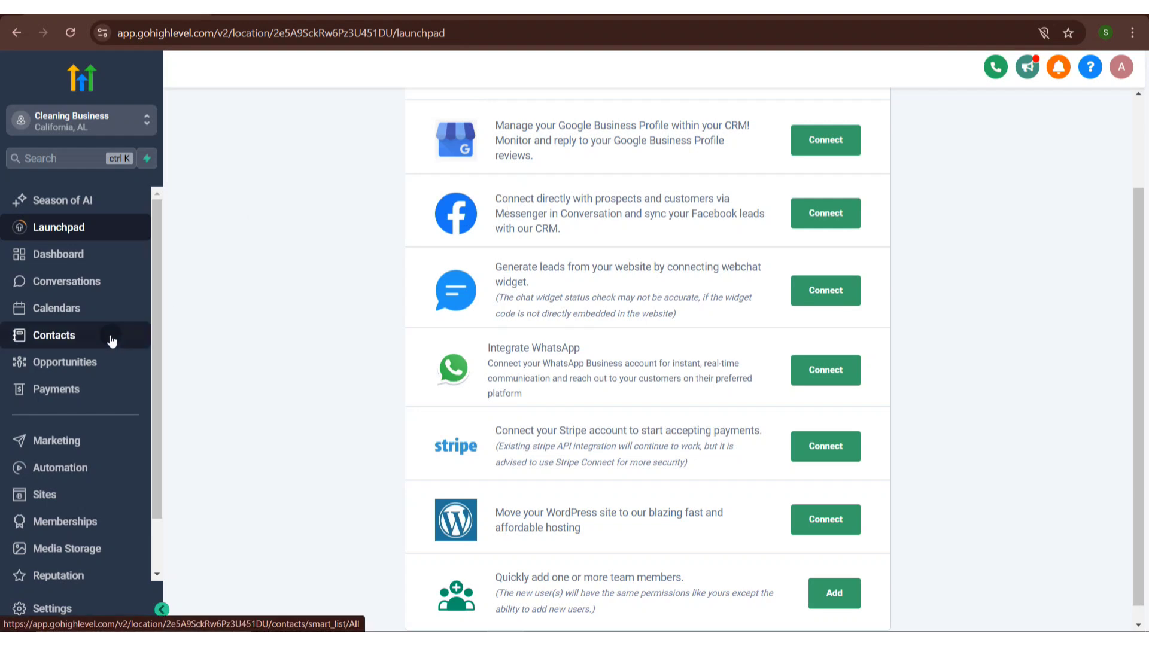
- Open Automation and create a new workflow, starting from scratch
click(103, 468)
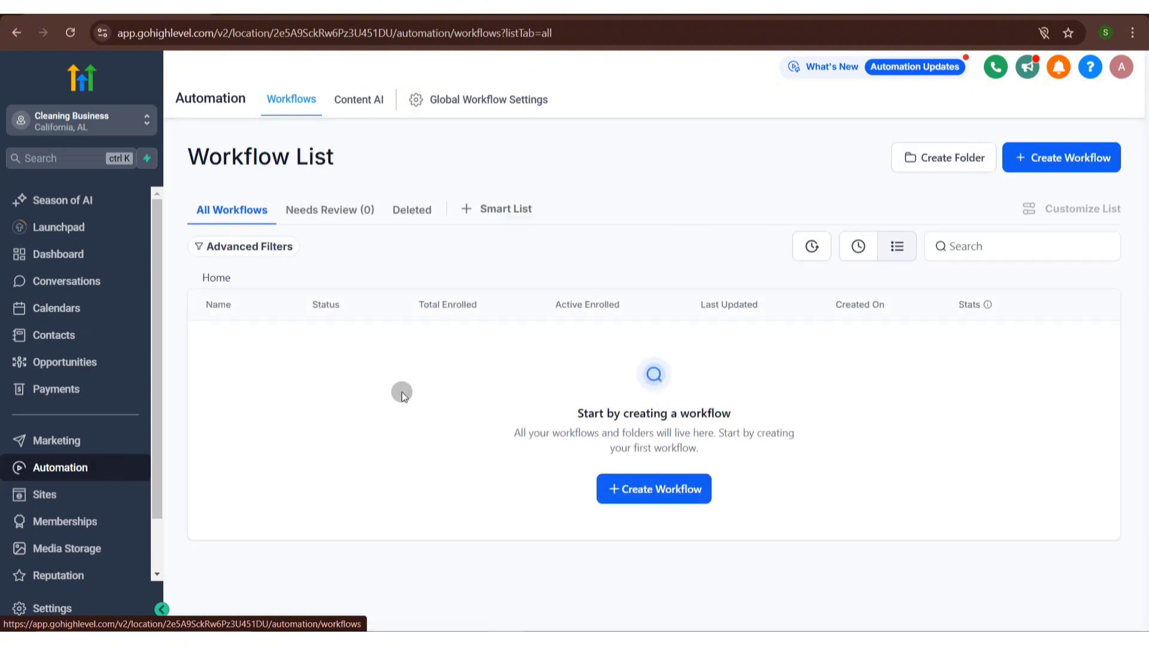
click(1086, 158)
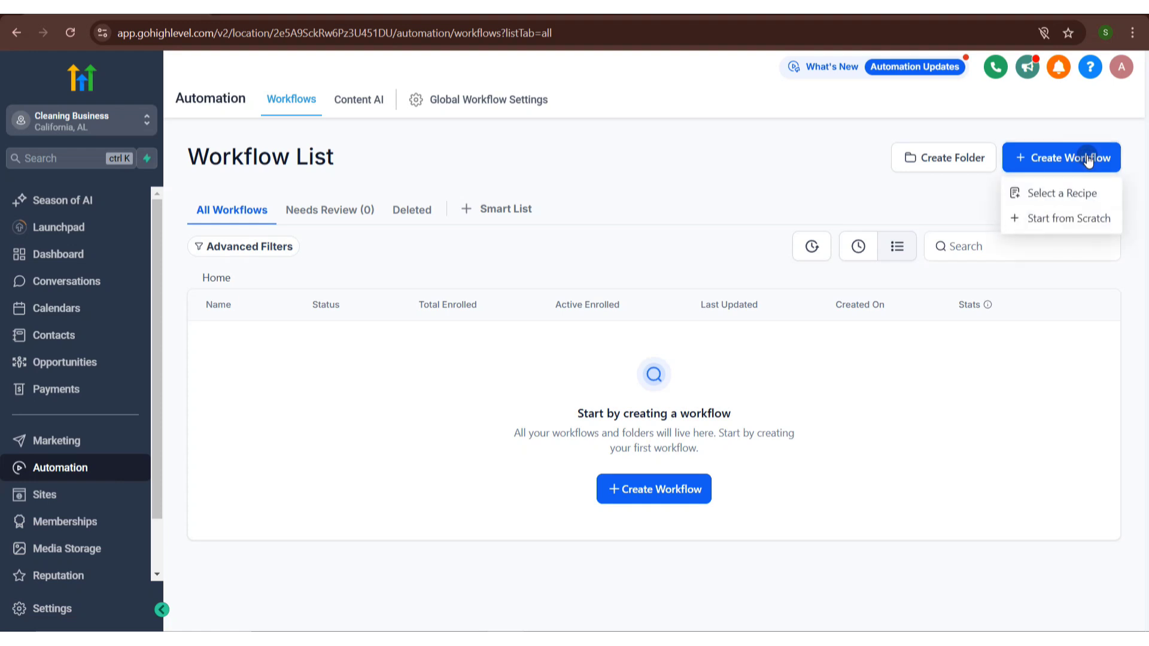
click(1085, 218)
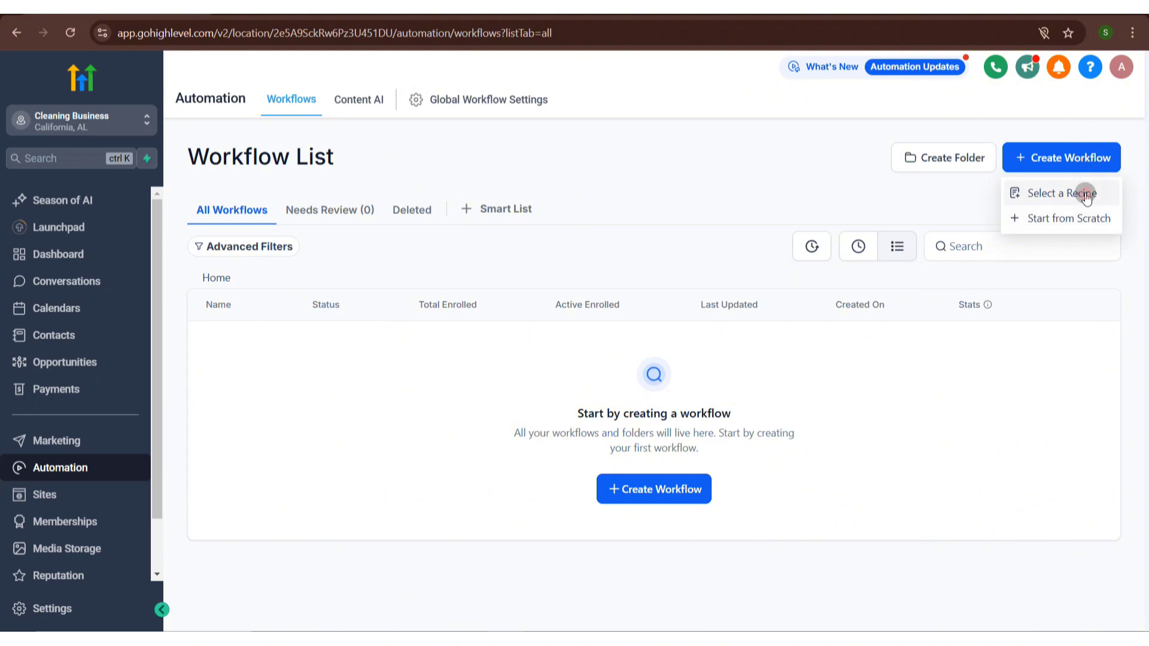
click(1086, 192)
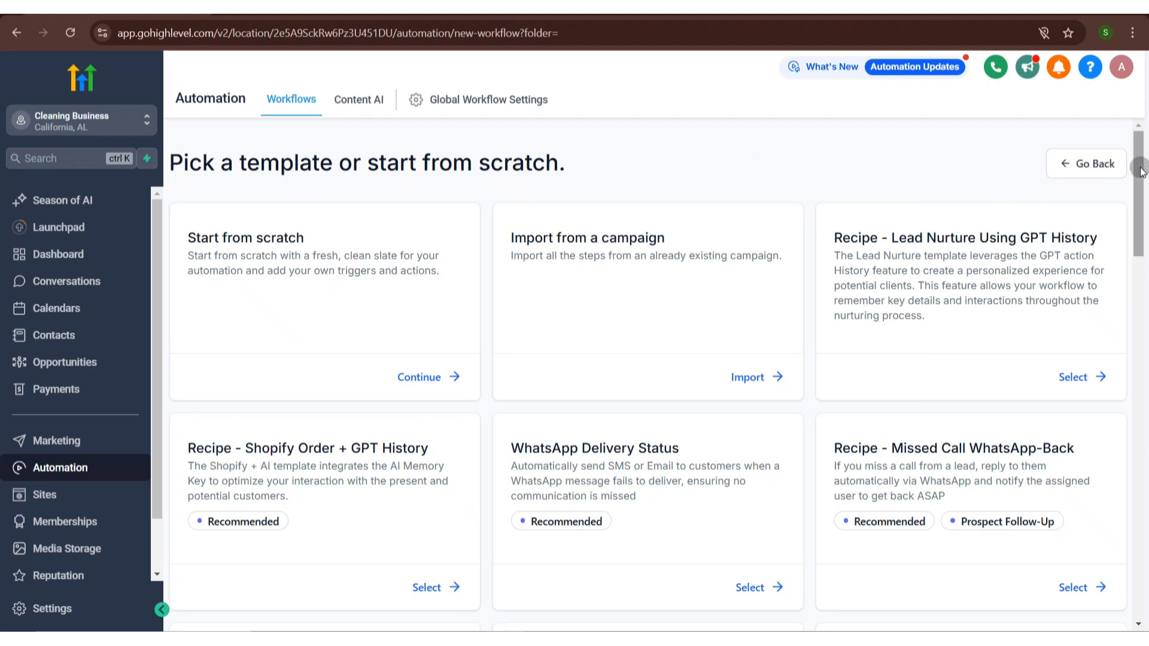
drag(1141, 171, 1146, 286)
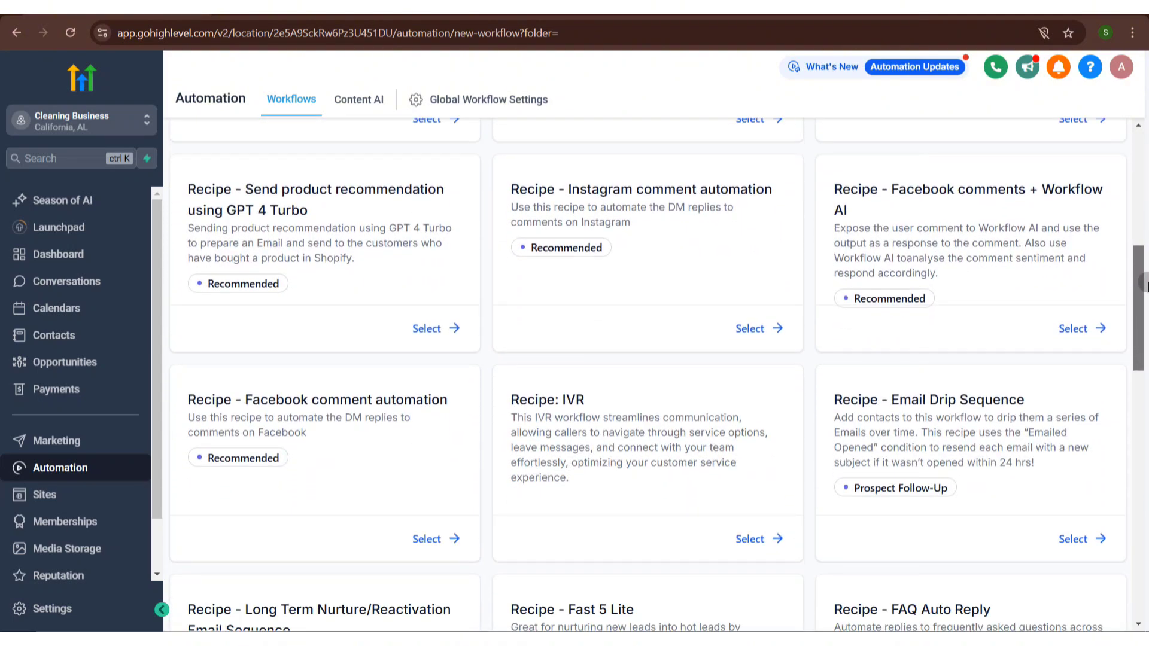
drag(1144, 286, 1144, 119)
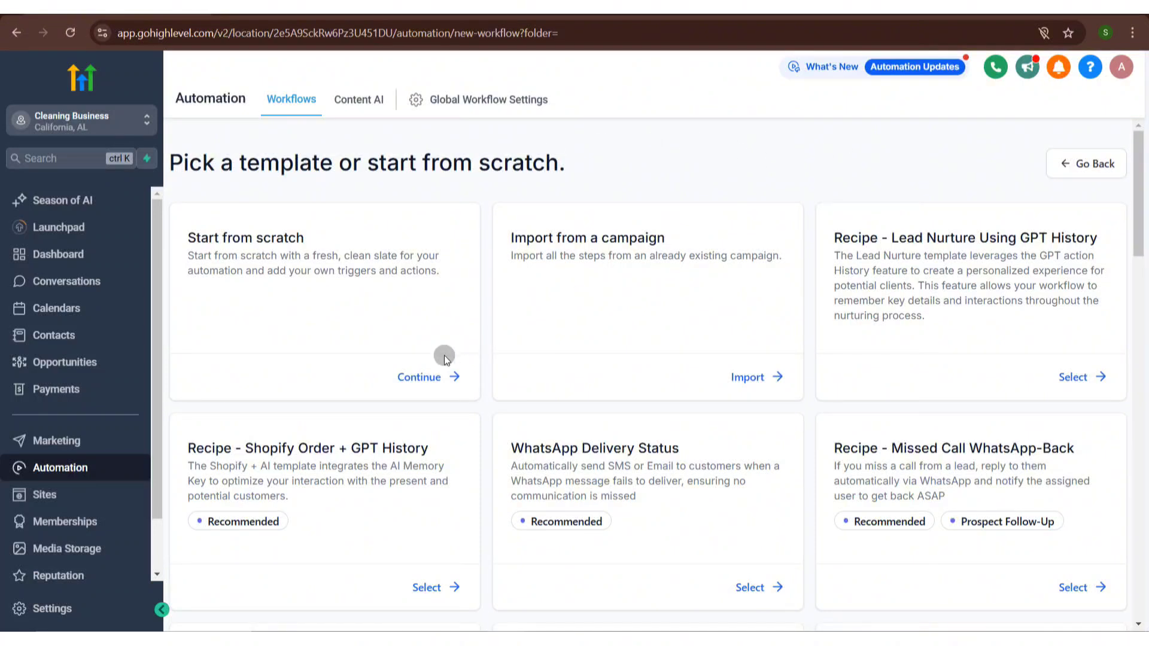
click(436, 369)
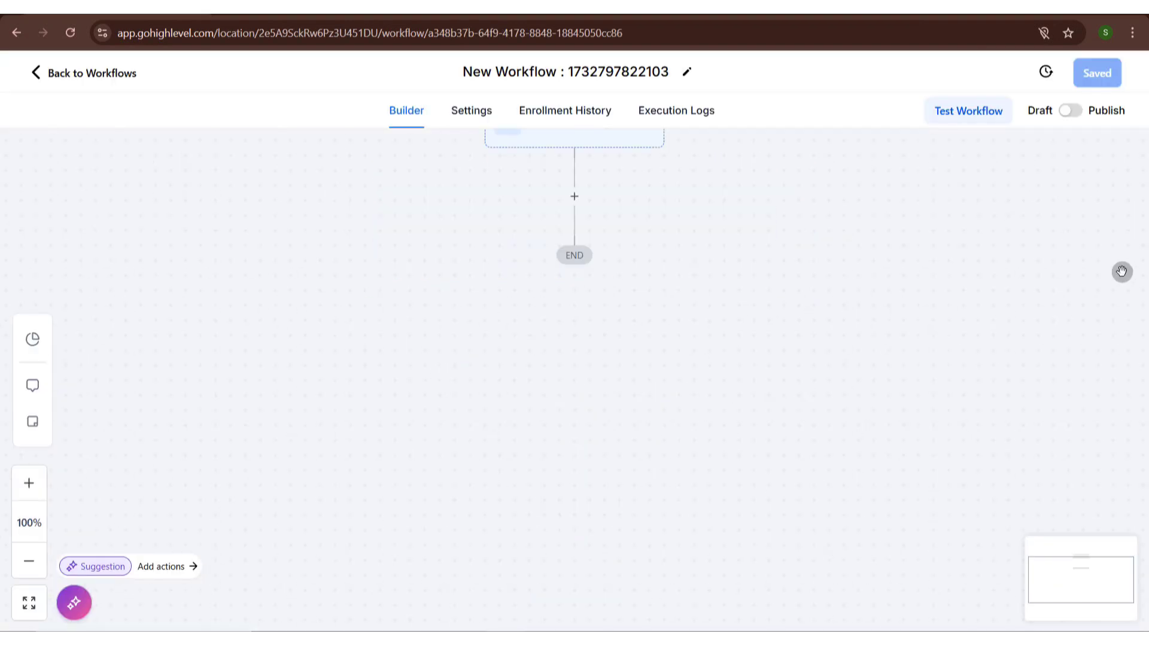
- Try to add a Facebook Lead Form Submitted trigger to the new workflow
click(569, 246)
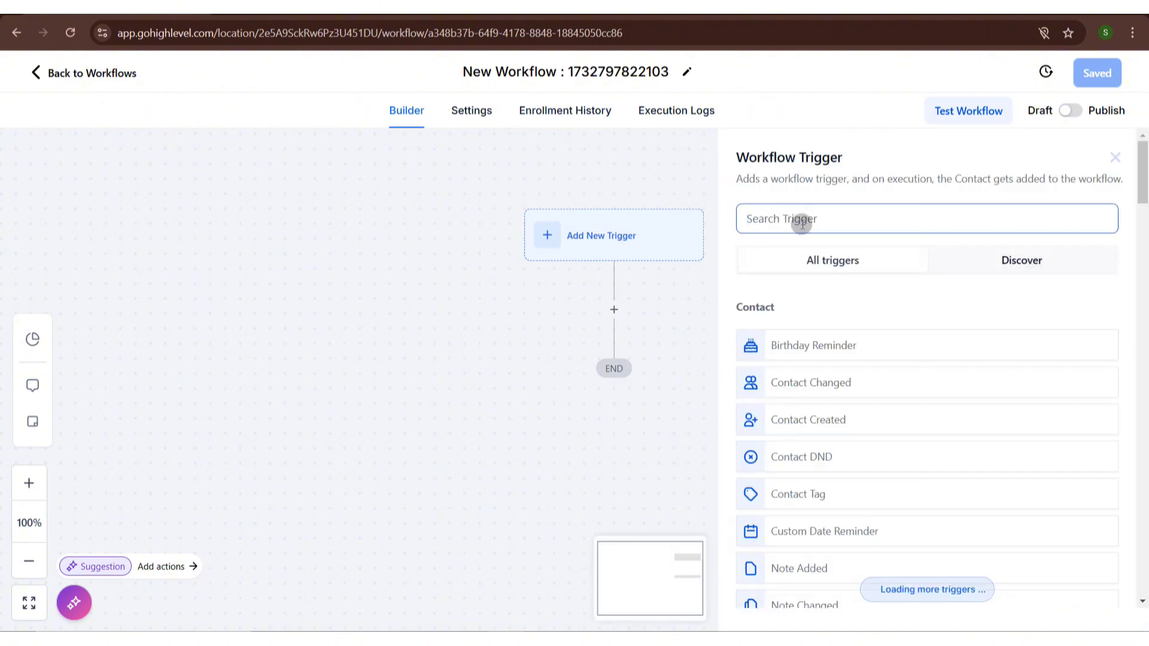
text(fa)
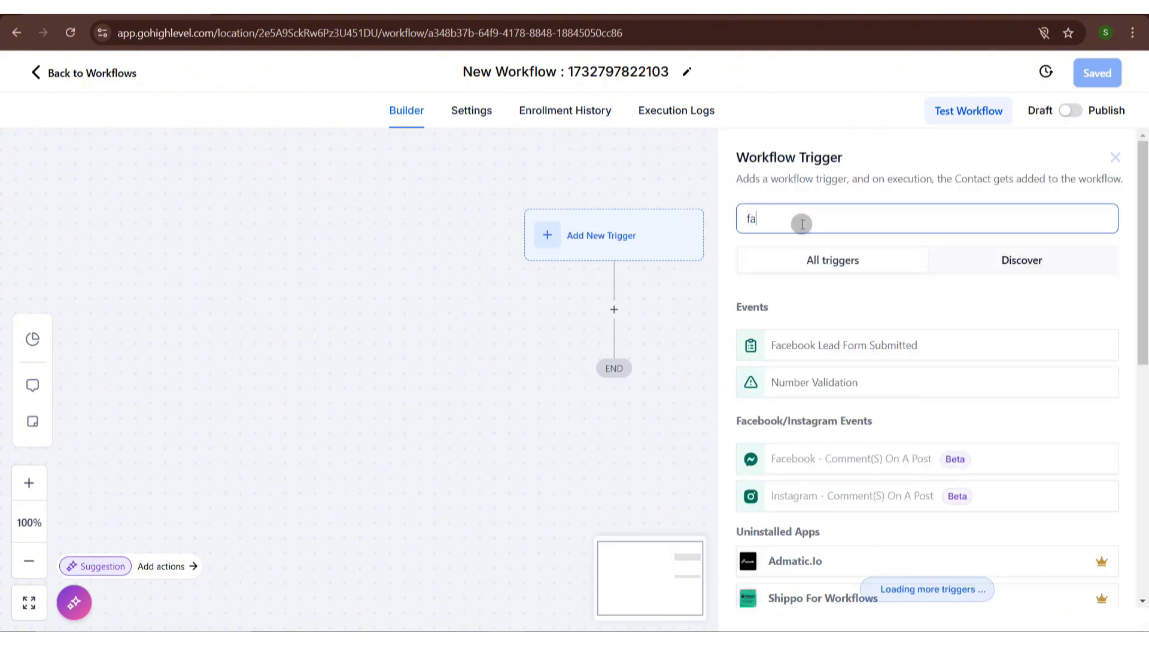
click(886, 337)
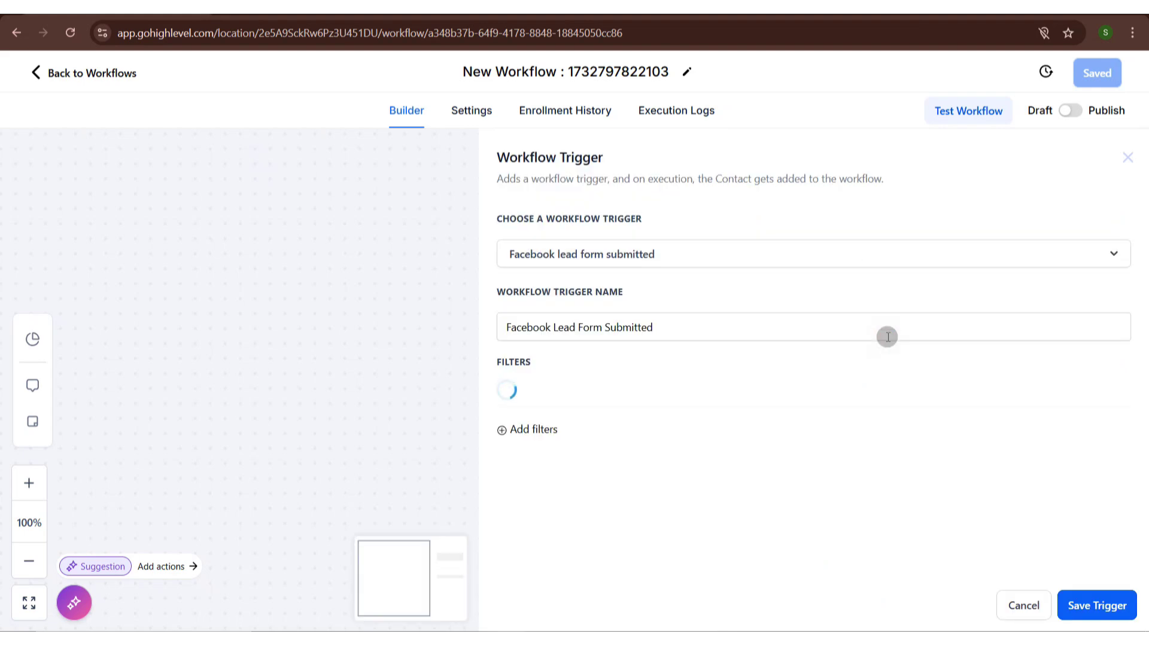
click(1110, 600)
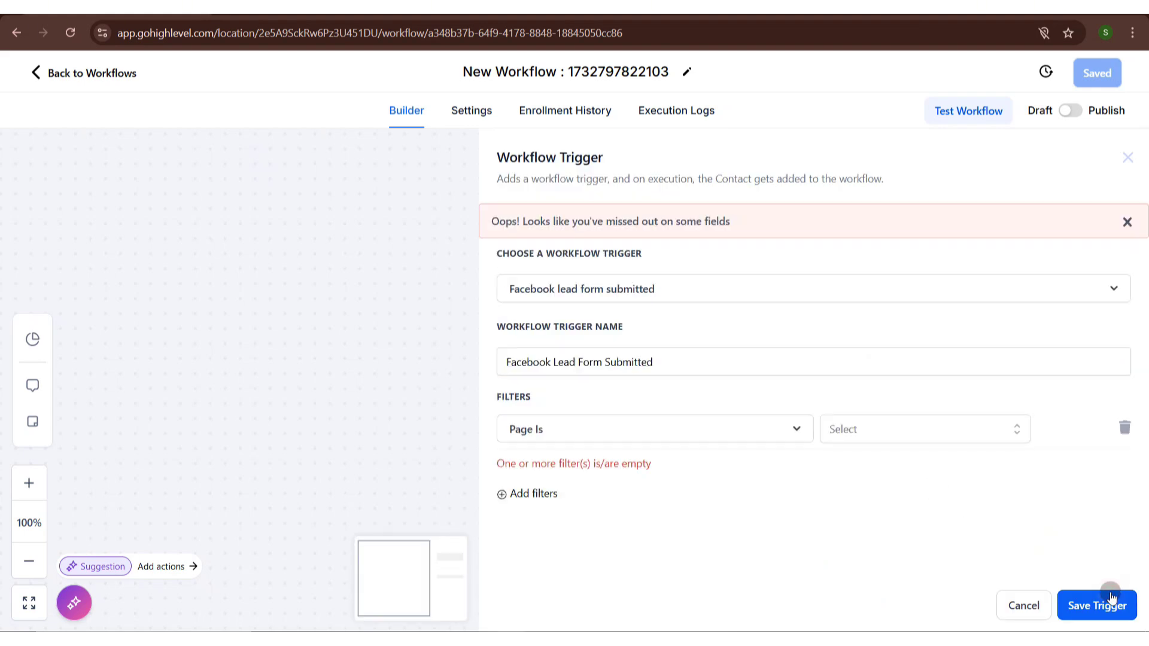
click(911, 417)
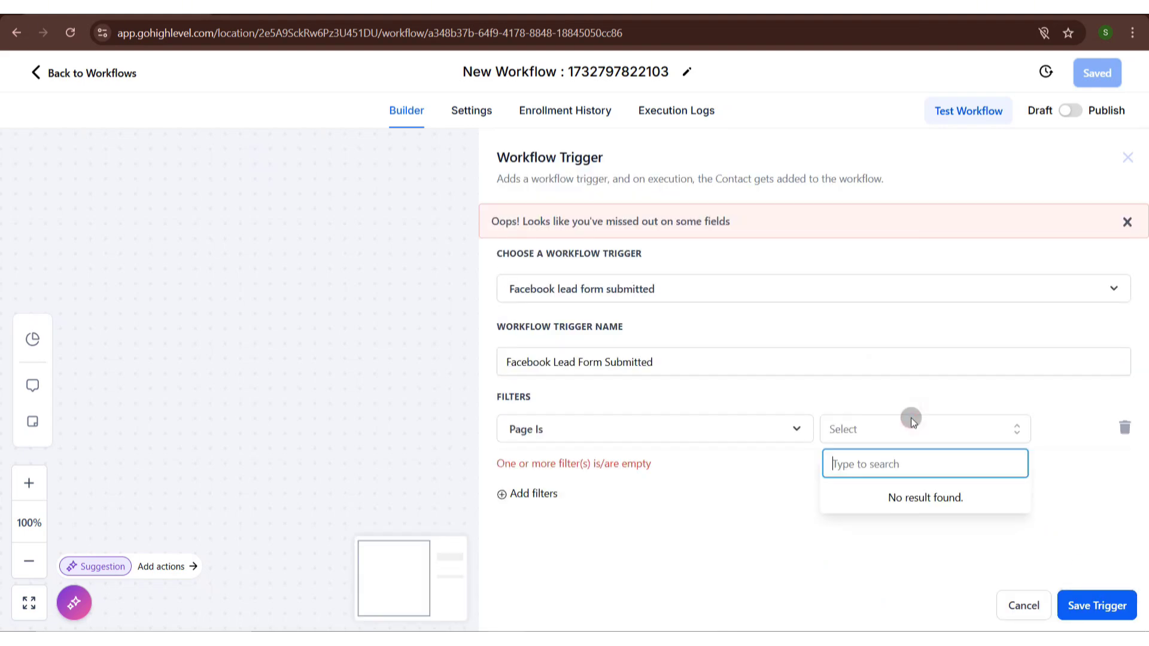
click(706, 502)
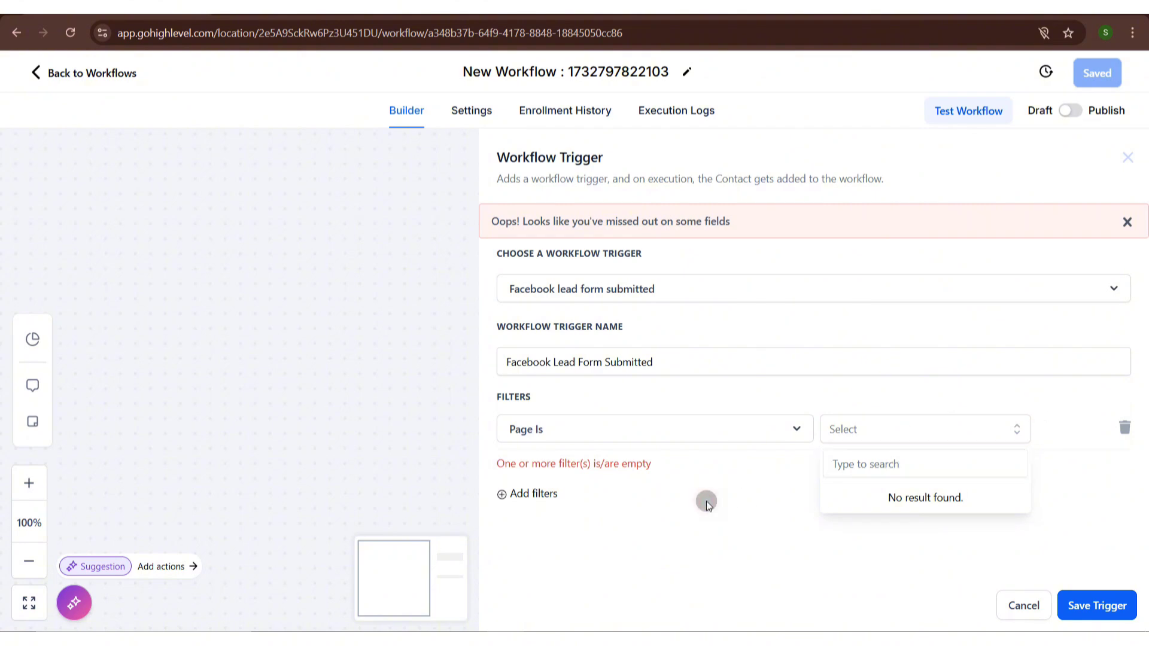
click(283, 362)
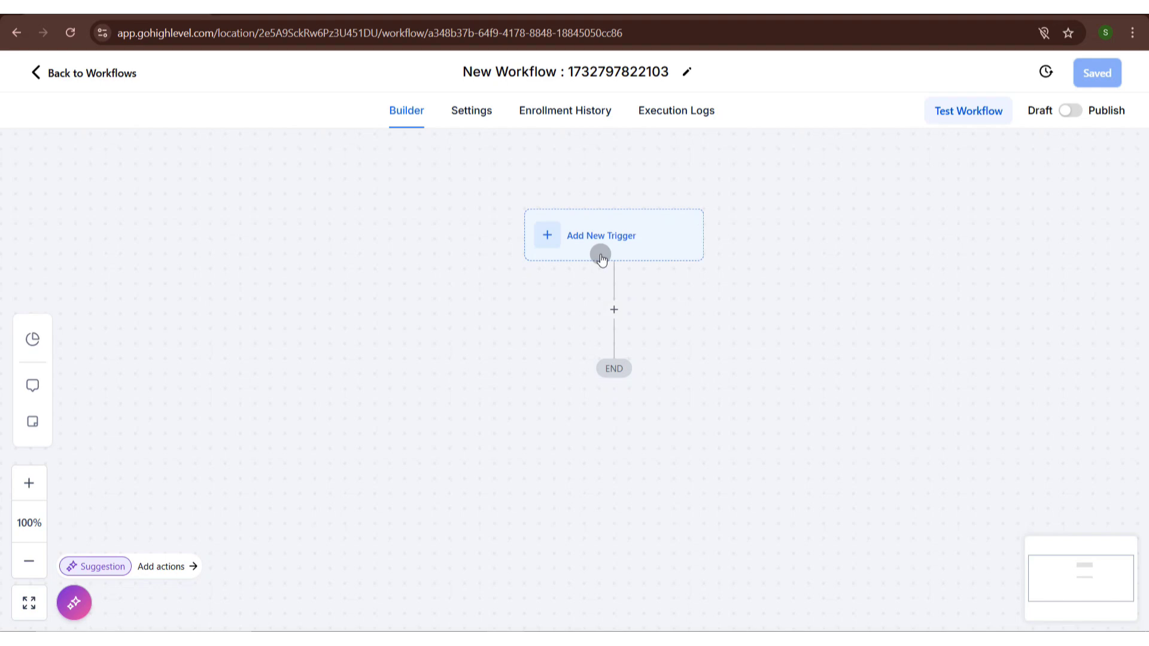
- Leave the workflow builder and start a new funnel from templates in Sites
click(36, 75)
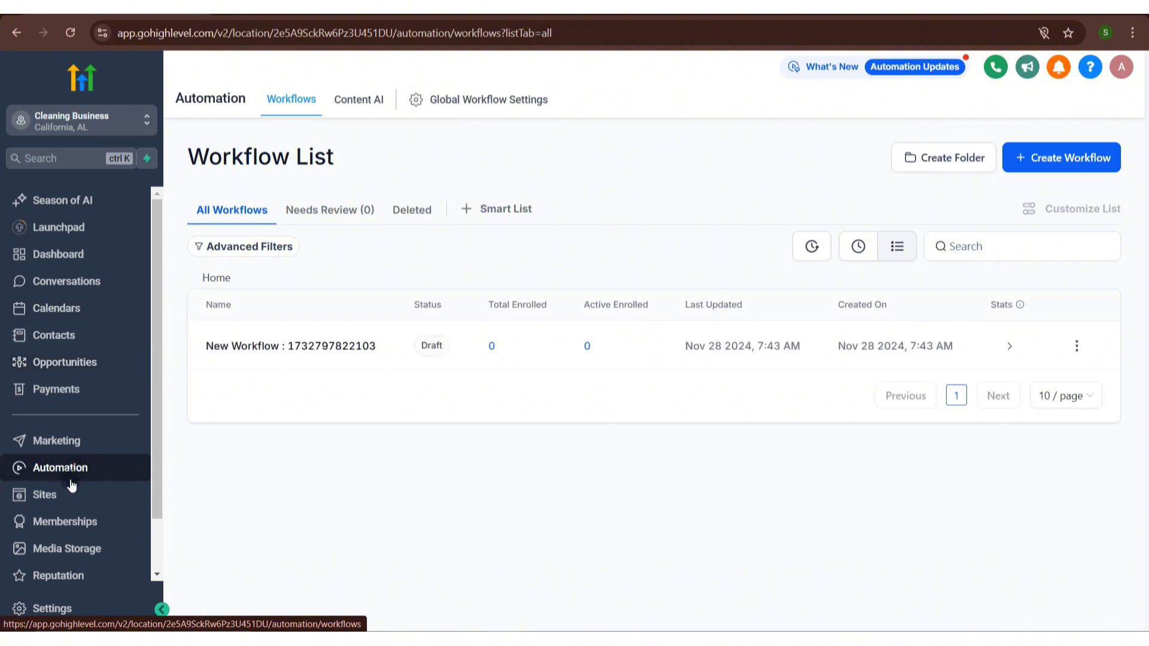
click(69, 493)
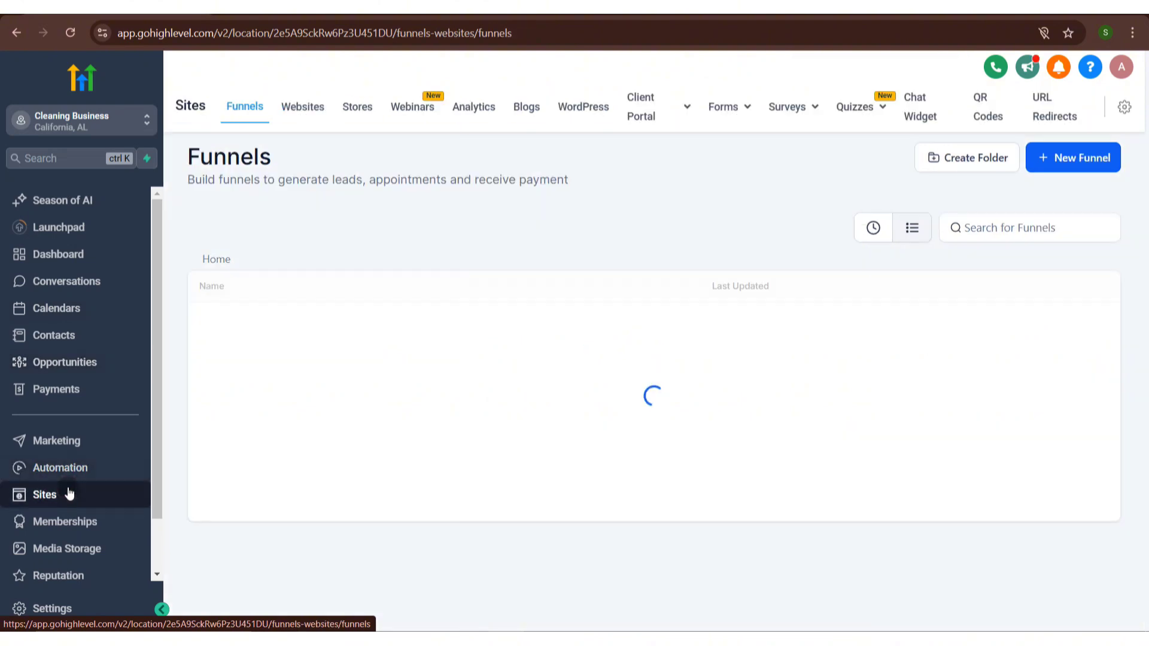
click(1082, 158)
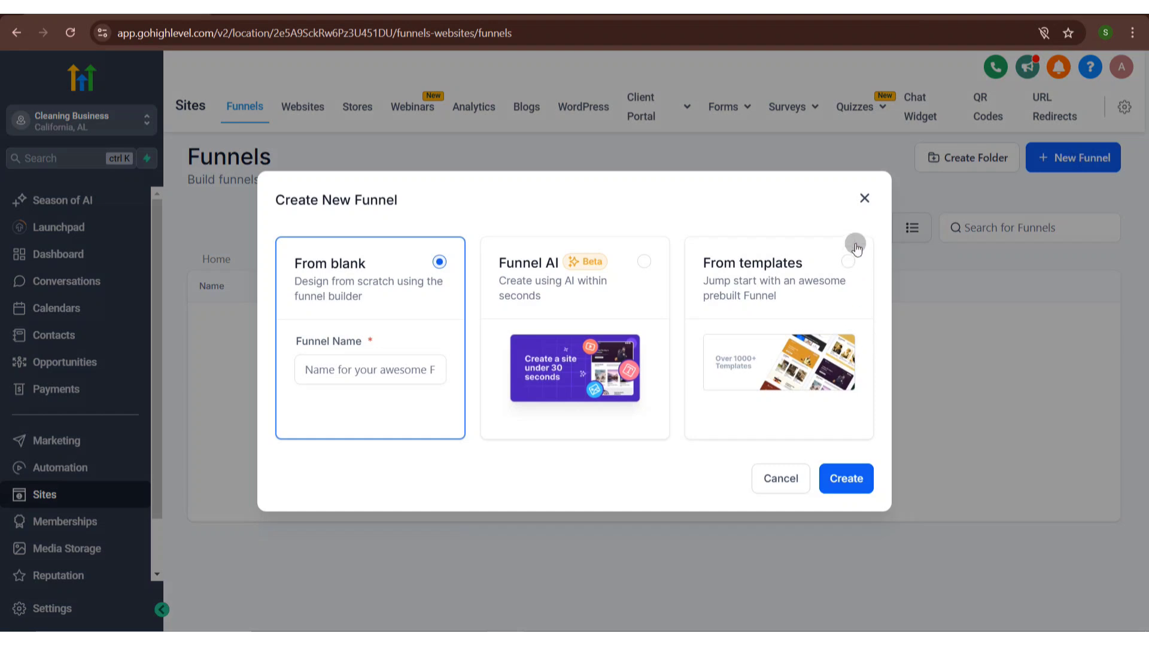
click(855, 250)
click(857, 479)
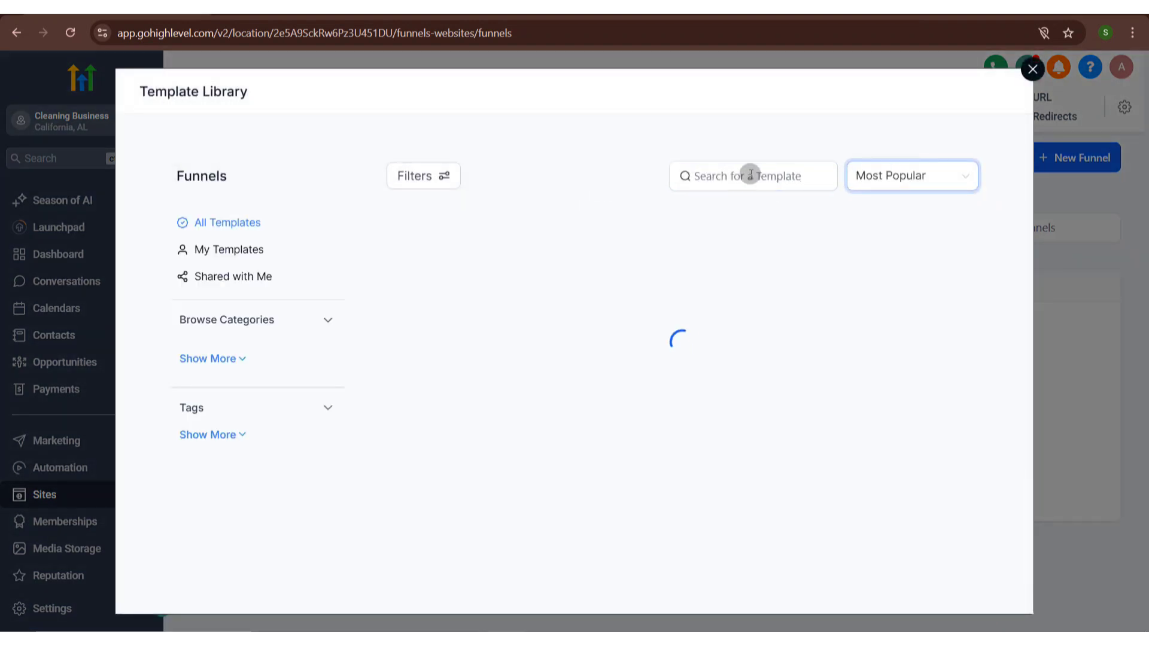
- Search the funnel templates for cleaning and preview the Outdoor Cleaning Service Bookings template
click(742, 178)
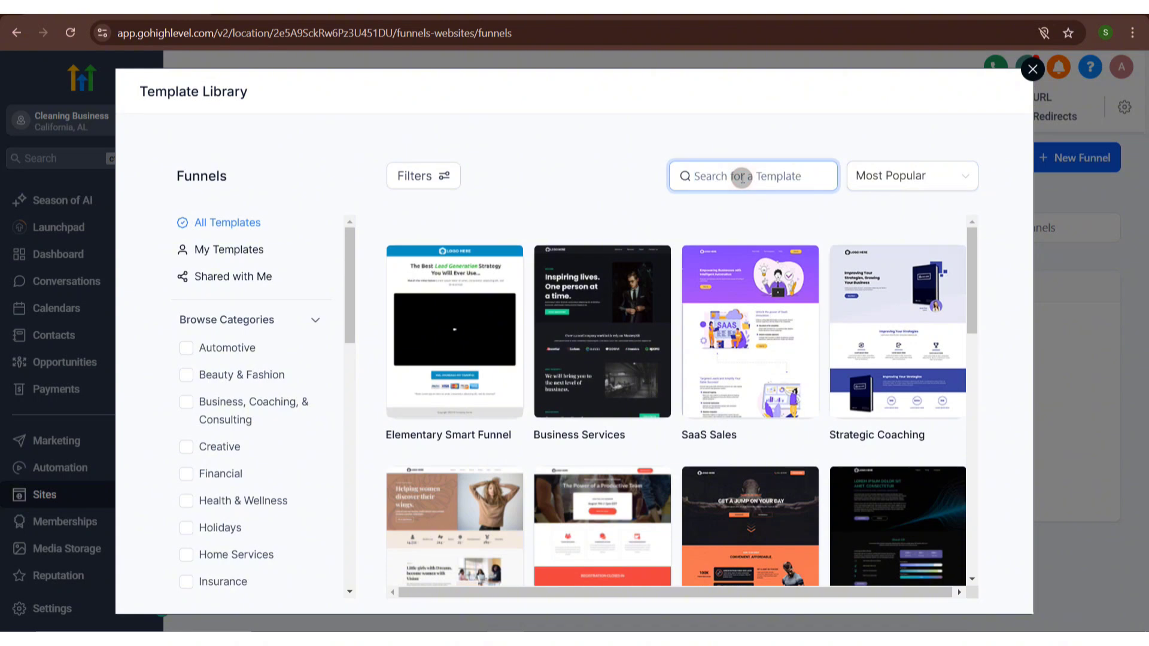
text(clean)
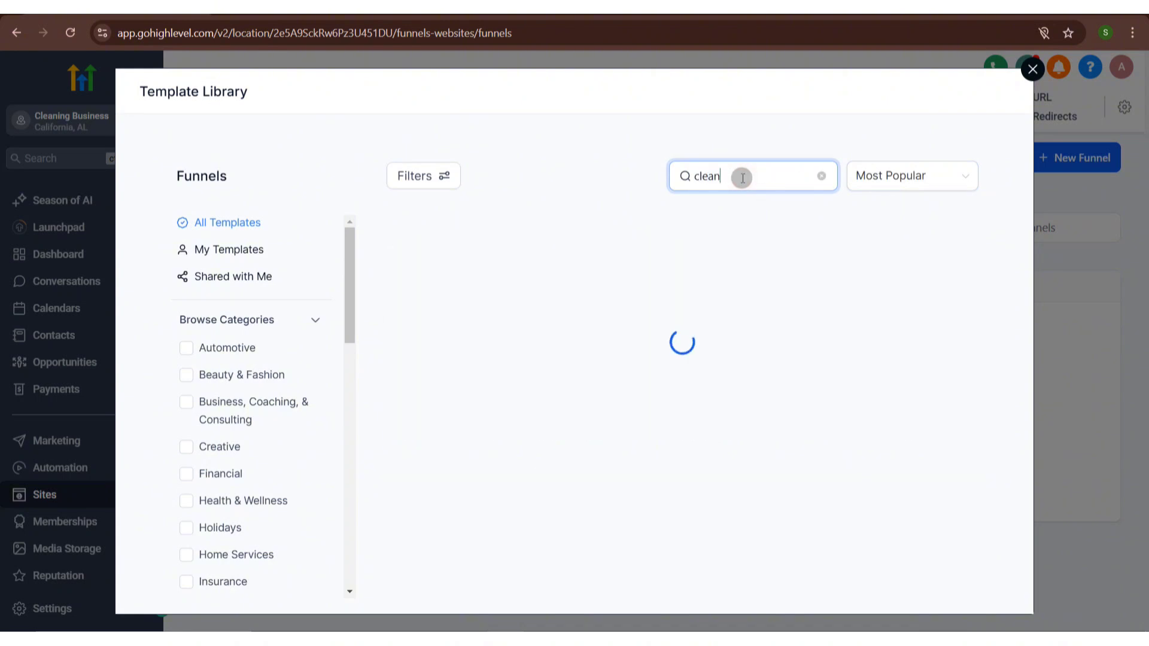
text(ing)
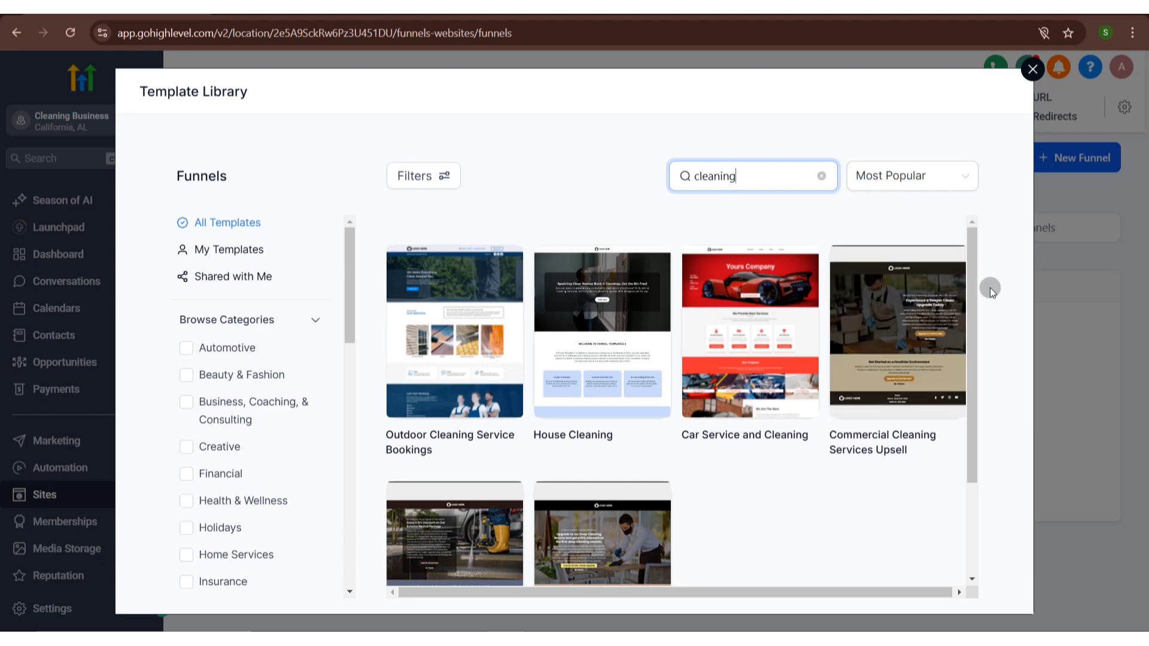
drag(977, 290, 979, 323)
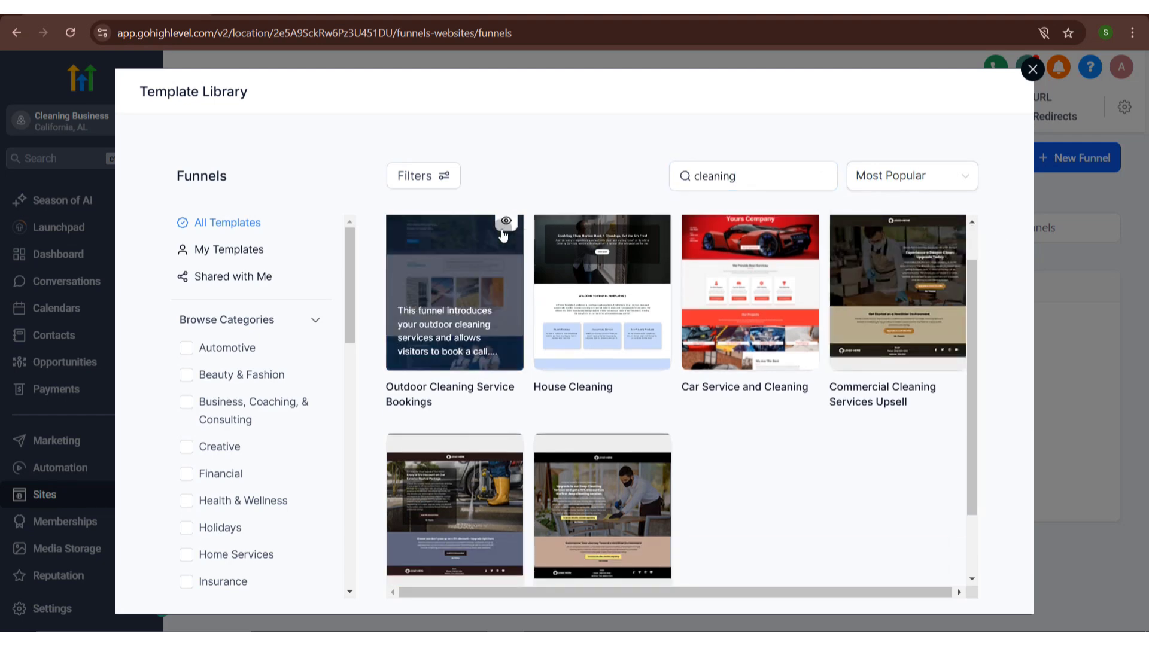
click(504, 232)
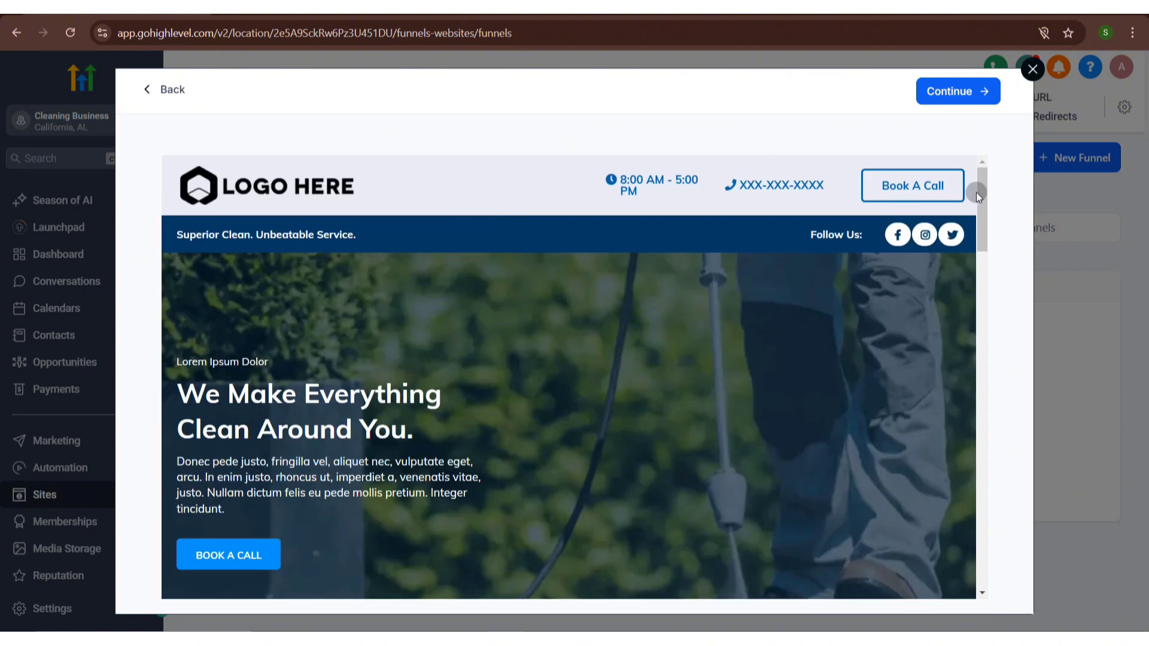
drag(978, 192, 1053, 181)
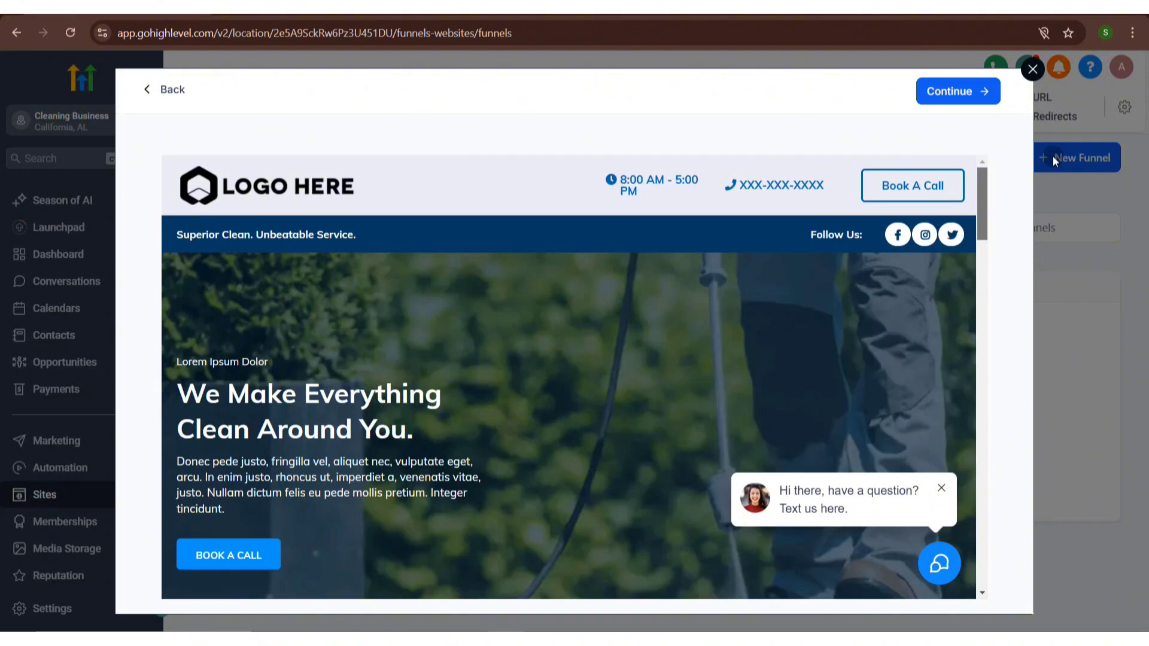
drag(1053, 155, 1018, 193)
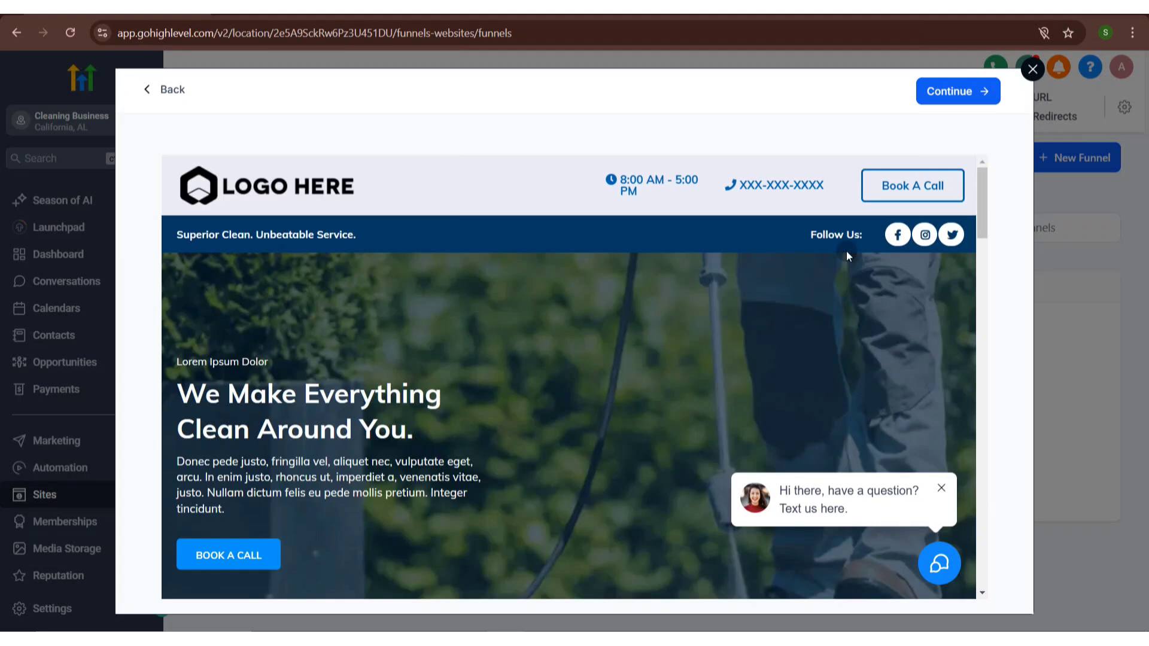
click(167, 96)
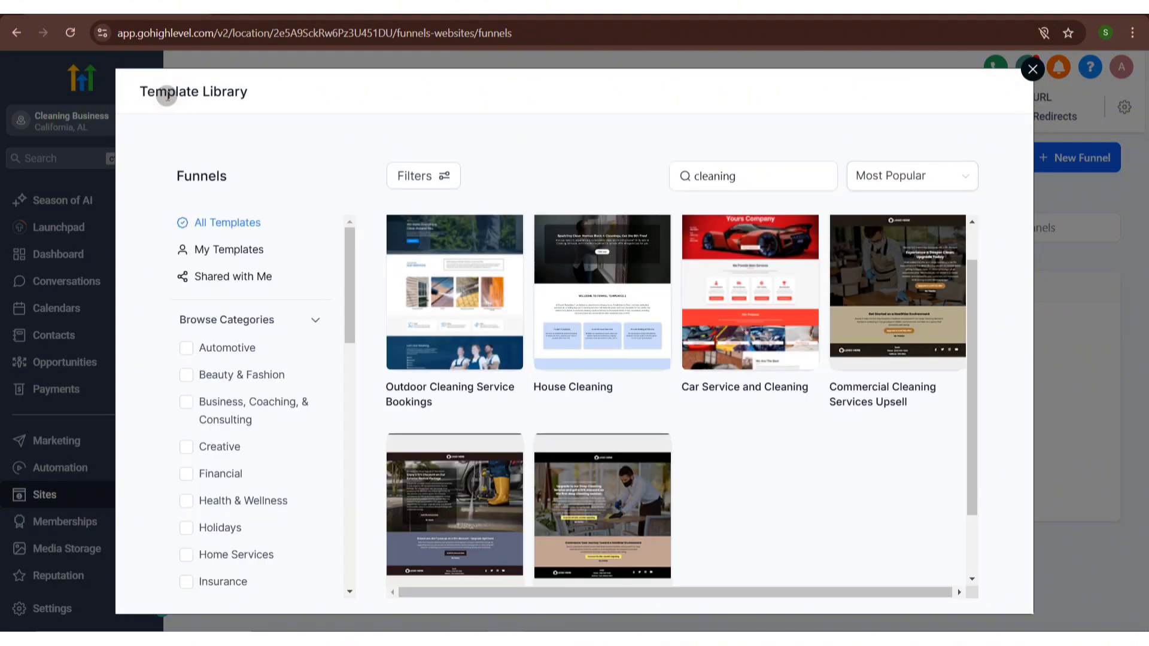
click(1032, 70)
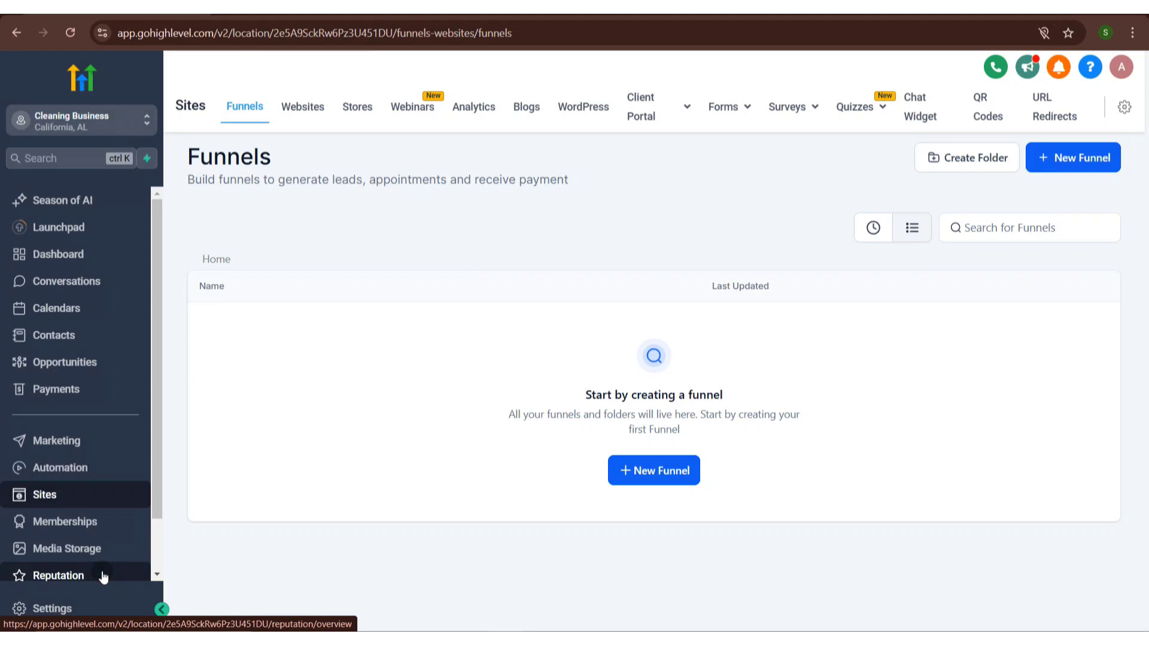
- Visit the Reputation overview and the Opportunities pipelines page
click(103, 578)
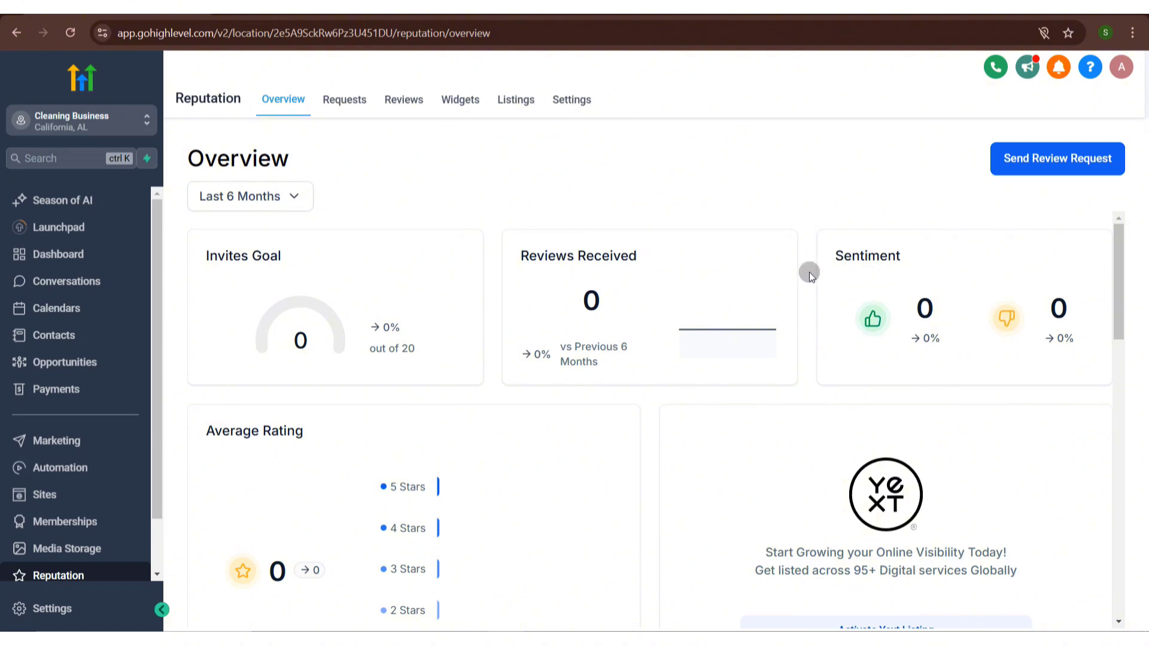
click(105, 366)
click(377, 101)
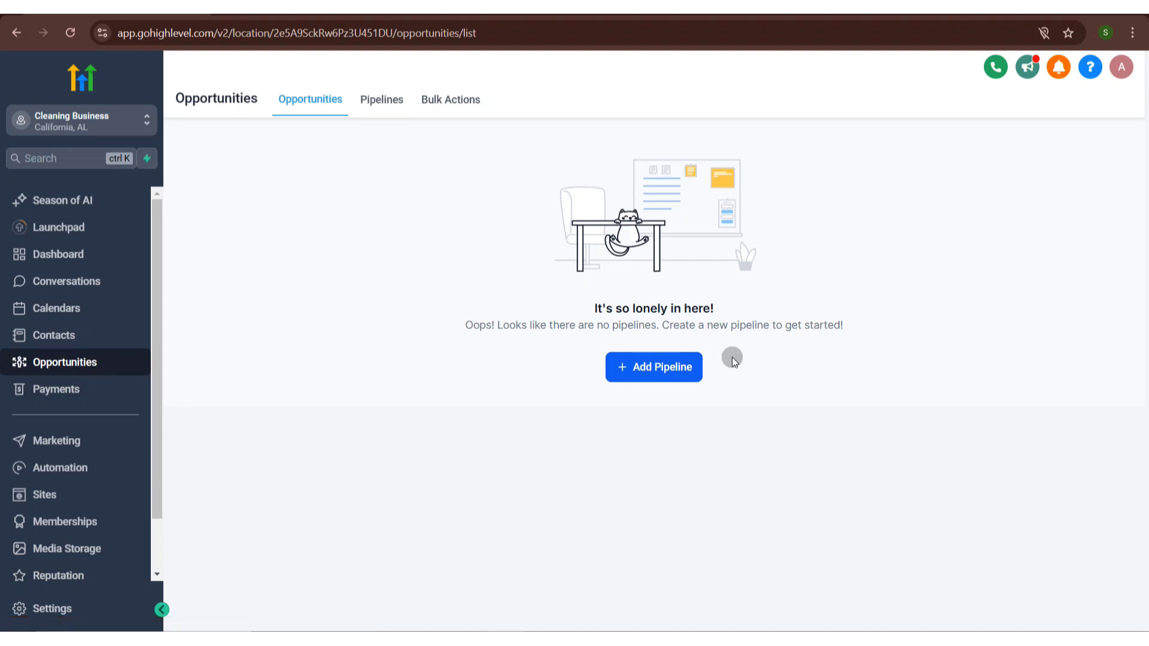
click(690, 366)
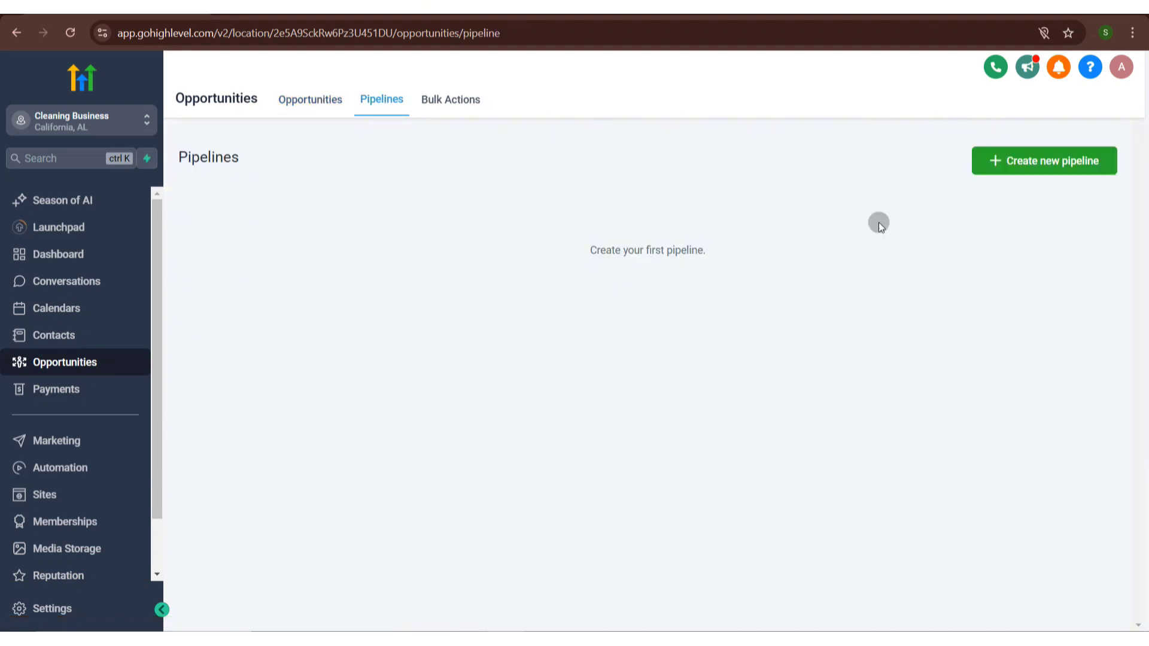
click(998, 163)
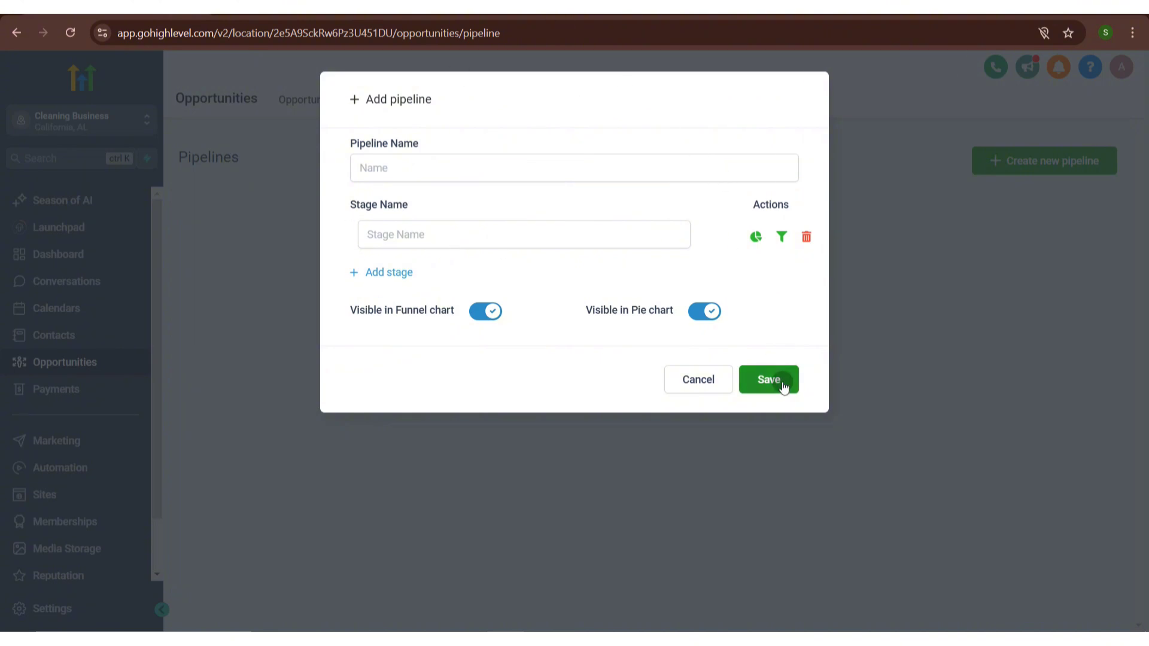
click(711, 382)
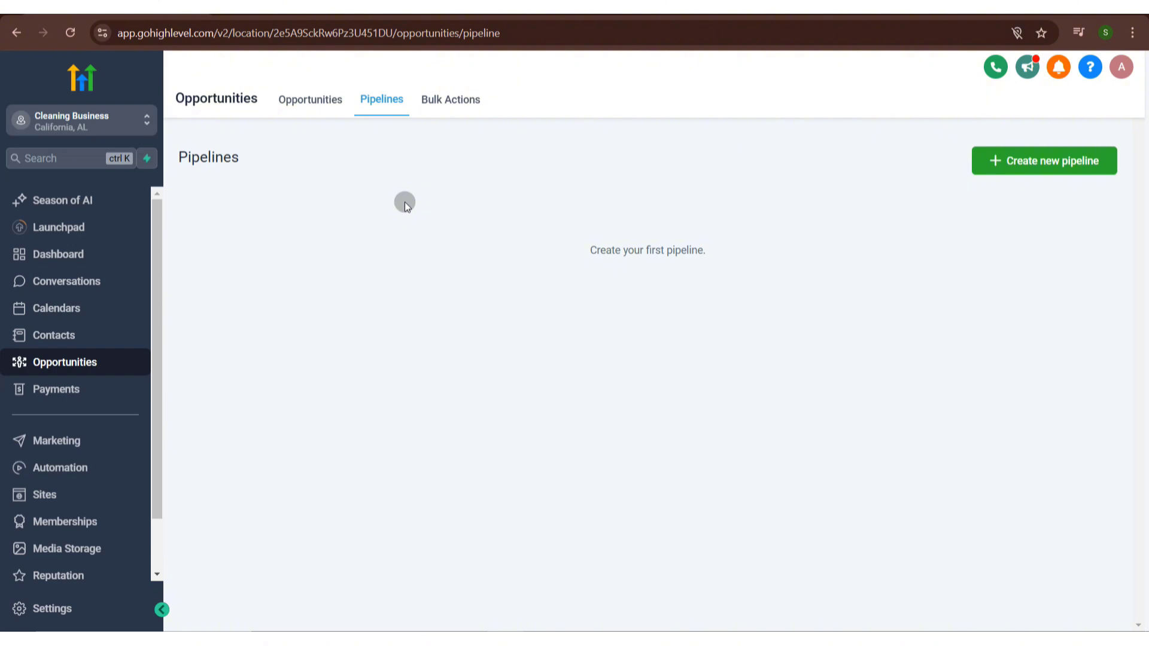
- Browse the Calendars and Conversations pages
scroll(156, 359, down, 1)
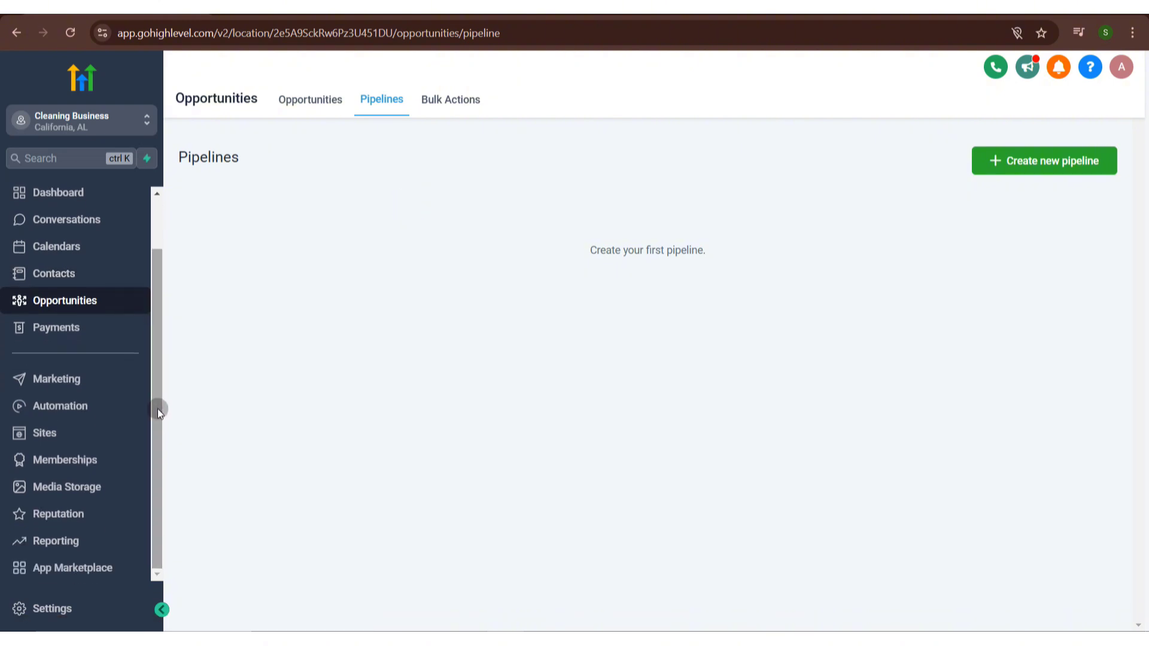
click(83, 246)
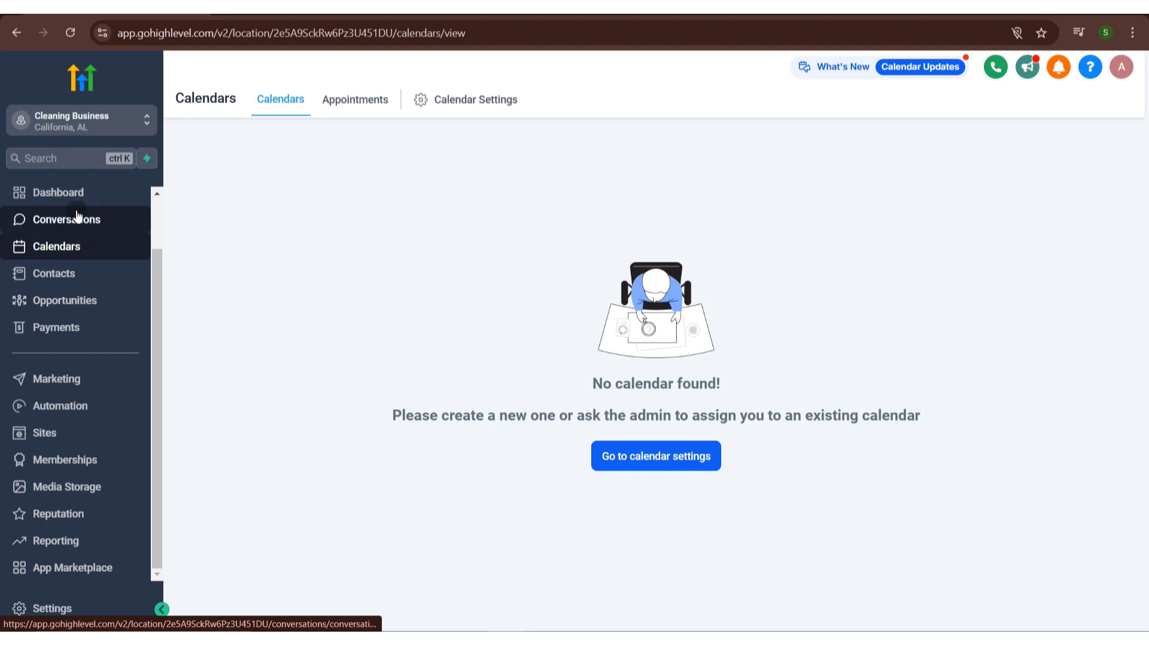
click(77, 217)
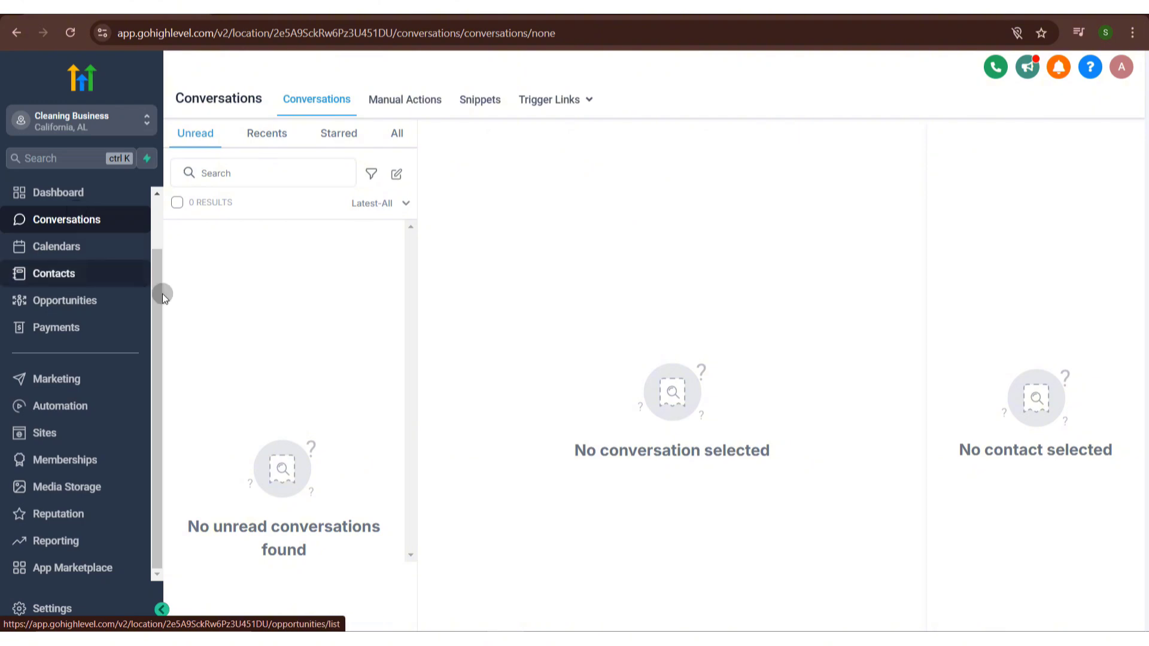
drag(153, 298, 161, 482)
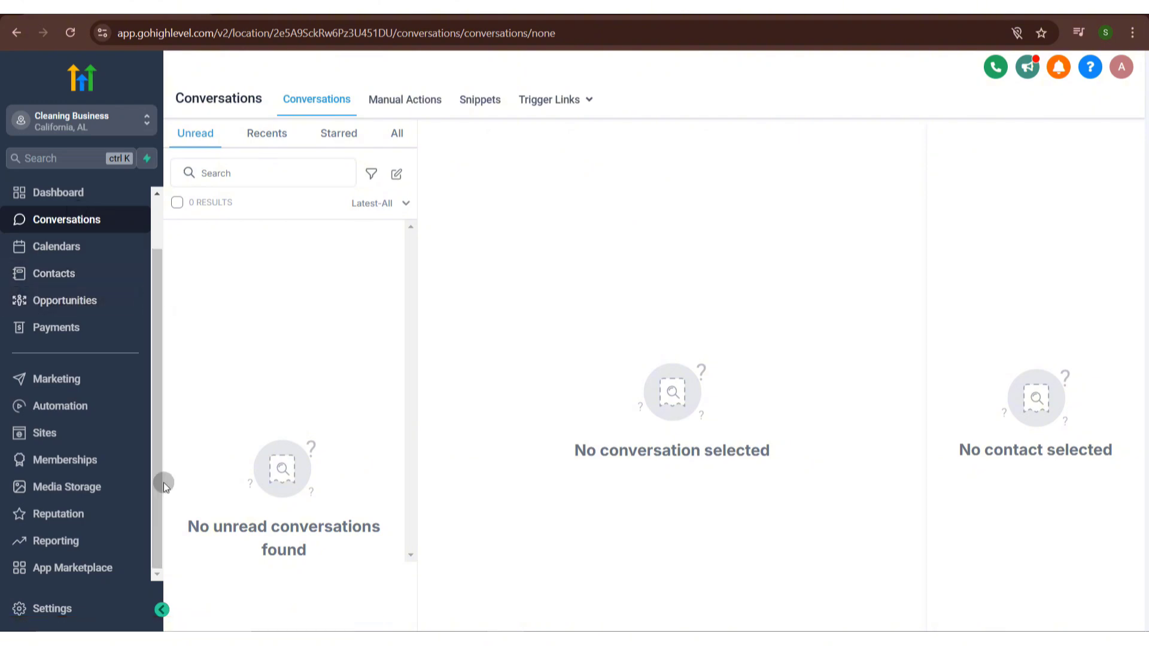
- Set Conversation AI in Settings to Auto Pilot mode and save
click(58, 606)
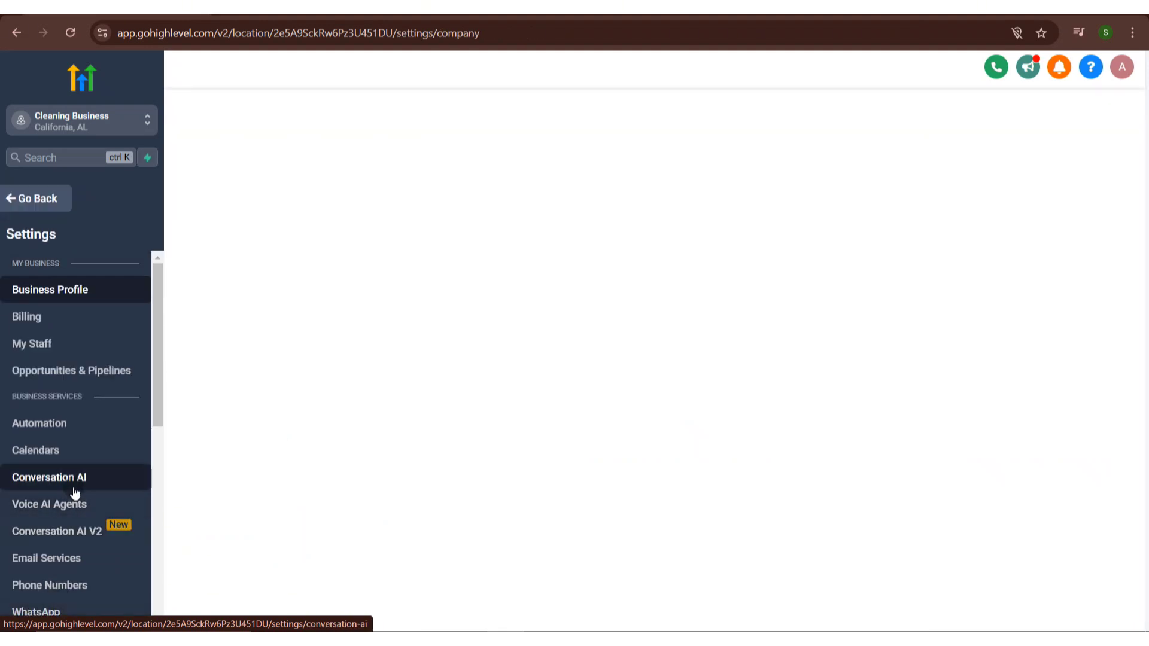
click(73, 487)
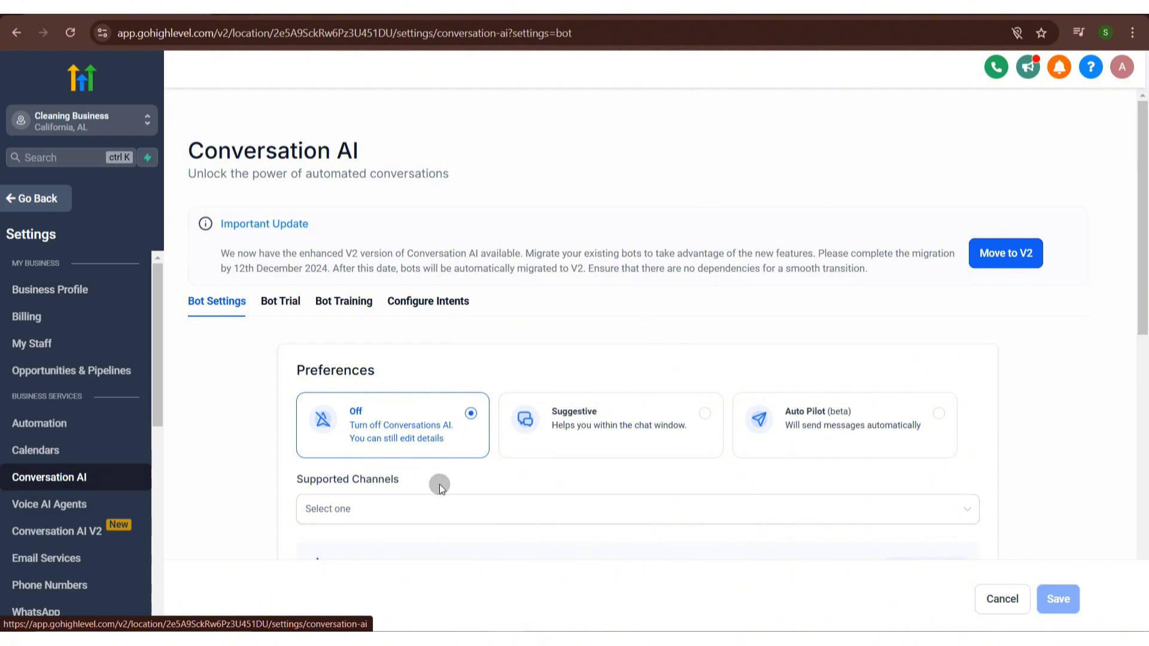
click(937, 413)
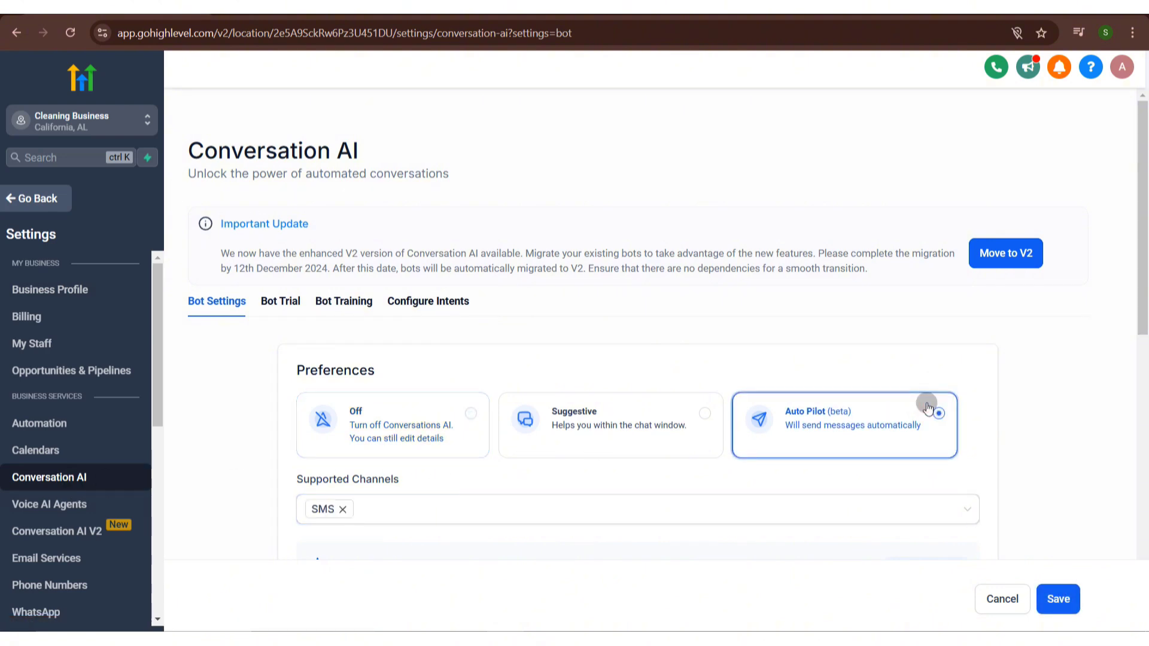
click(1064, 598)
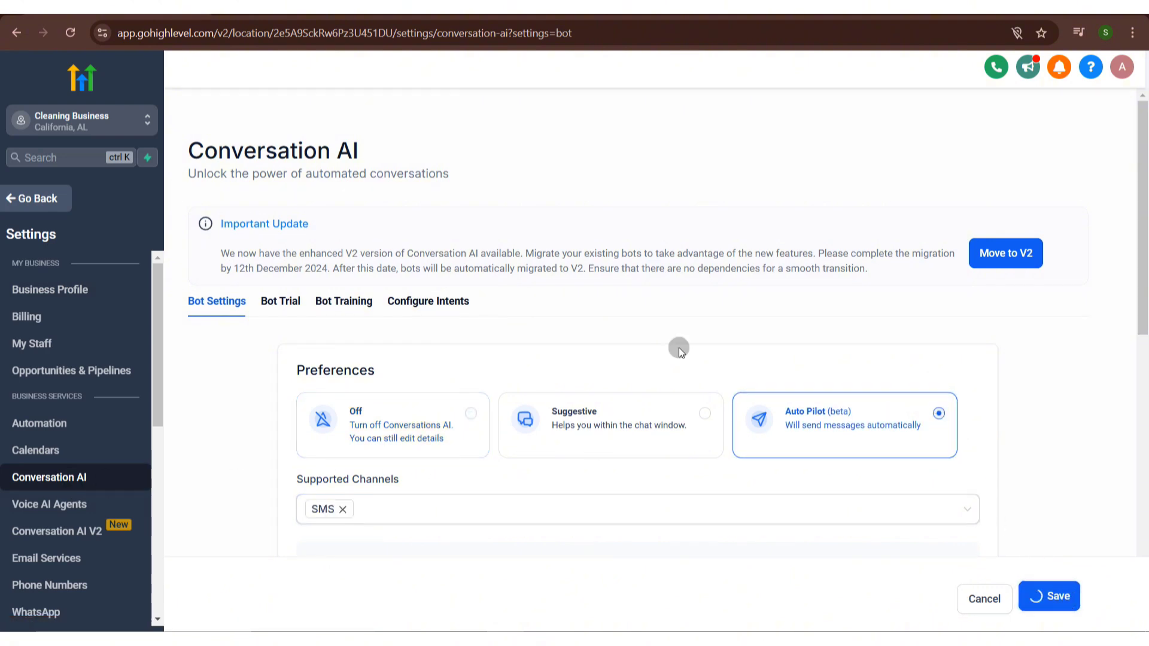
- Open the Conversation AI Bot Training tab and examine the web crawler domain field
click(339, 308)
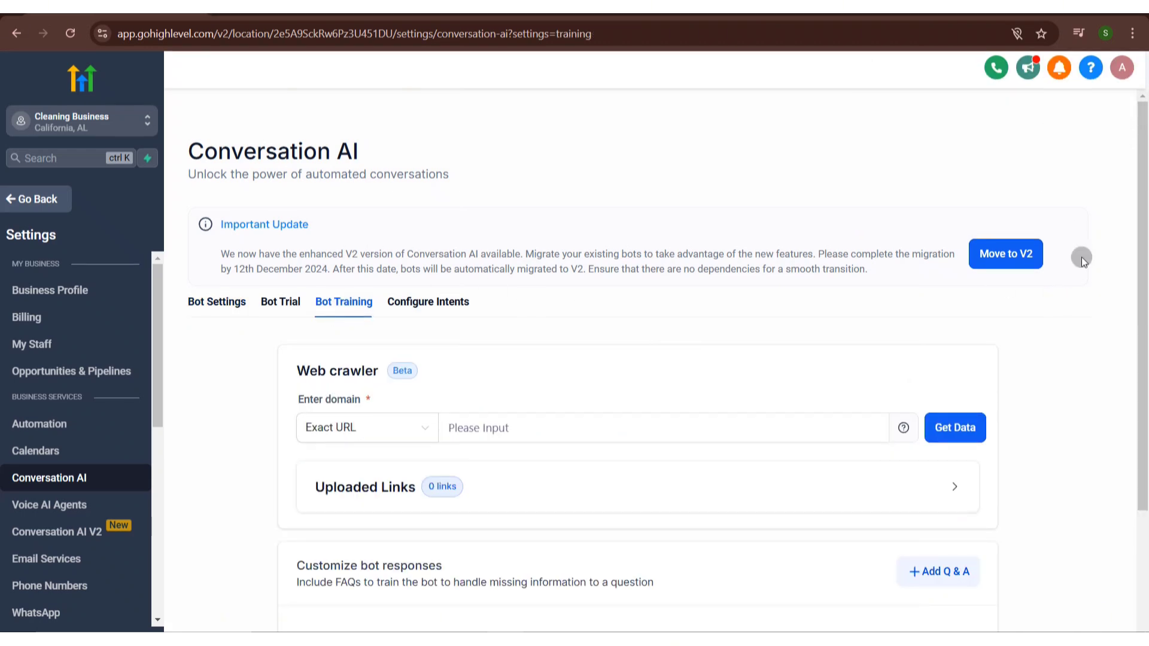
drag(1145, 270, 1145, 338)
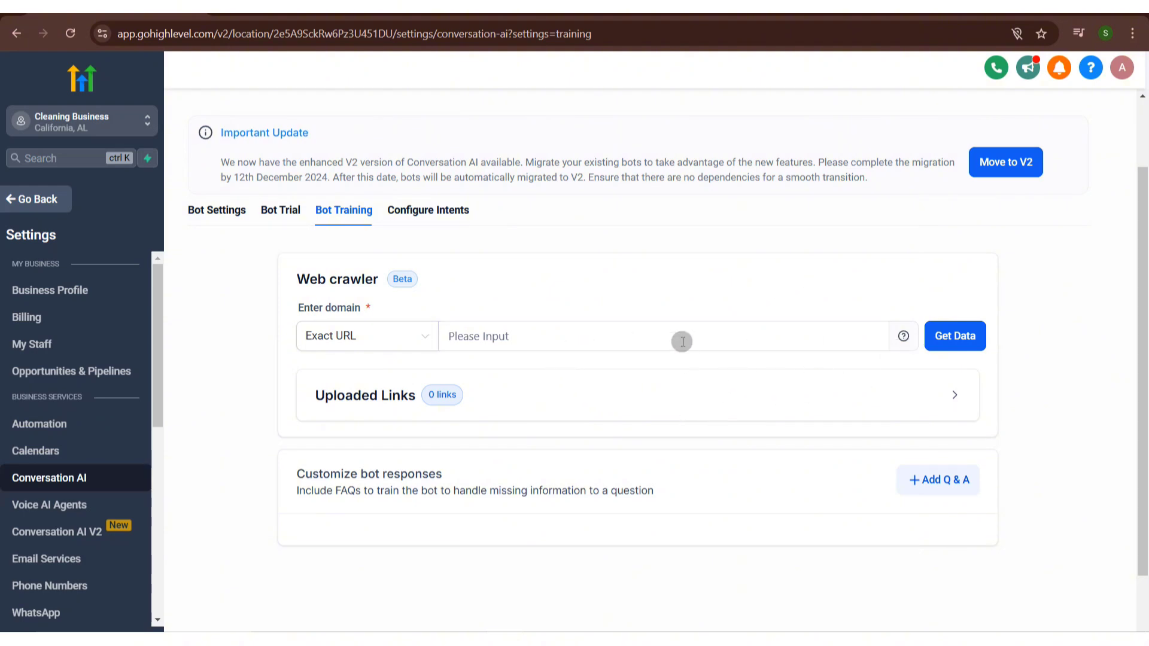
click(569, 349)
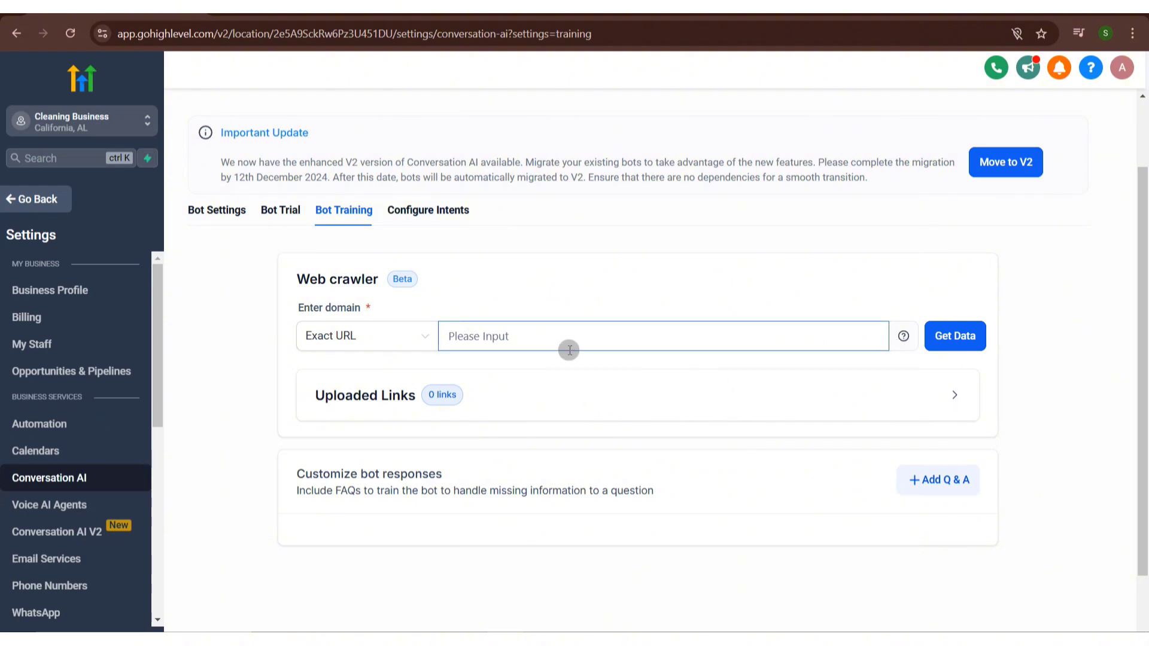
- Enable the Appointment Booking intent under Configure Intents, then leave Settings for the Dashboard
click(432, 211)
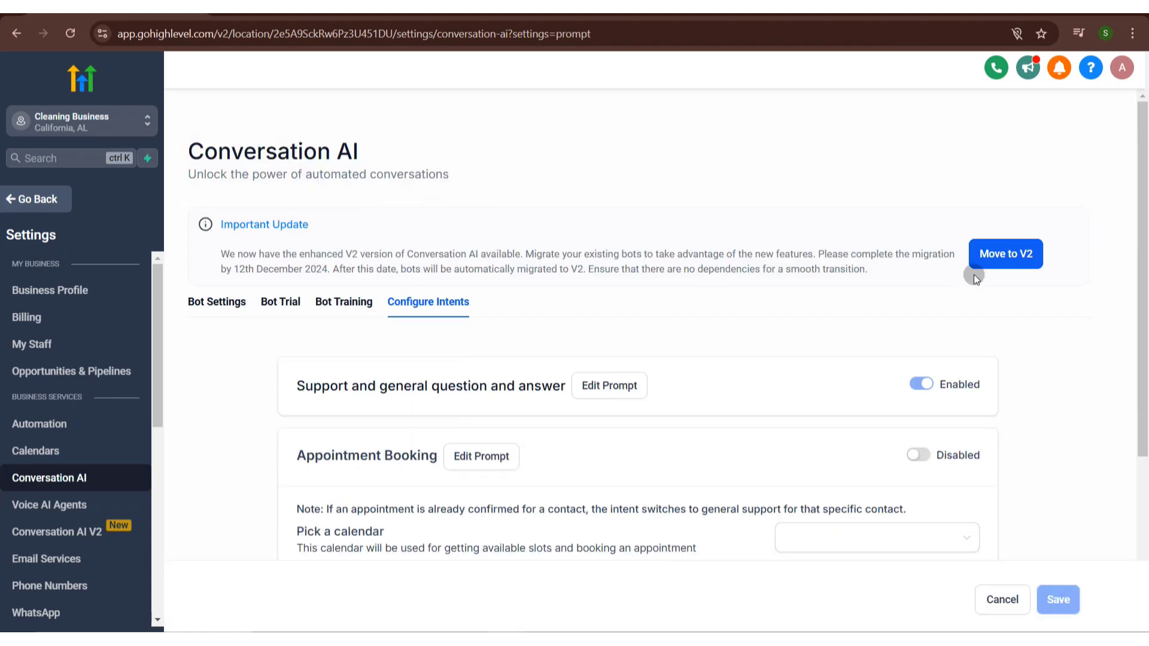
drag(1146, 264, 1145, 351)
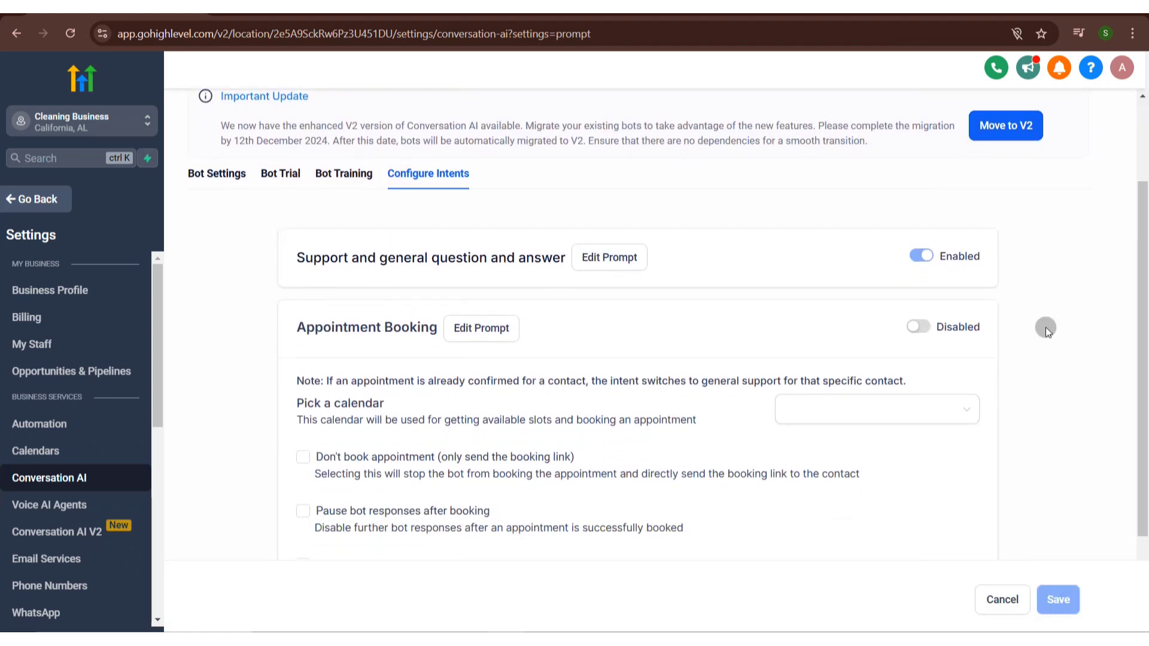
click(911, 327)
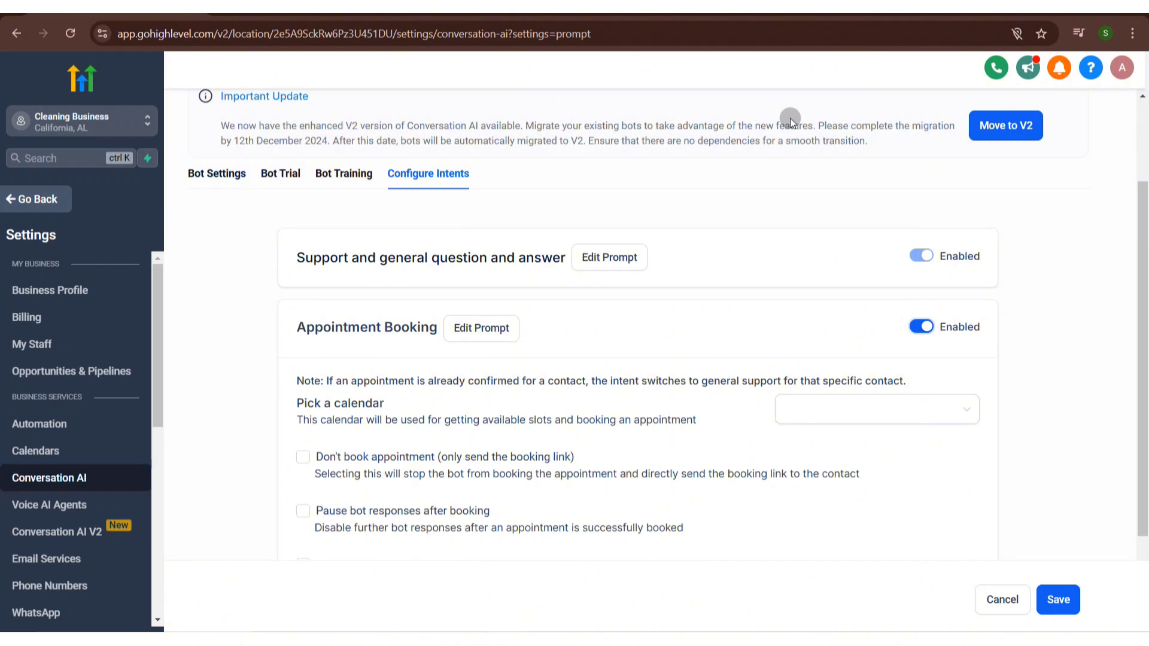
click(57, 206)
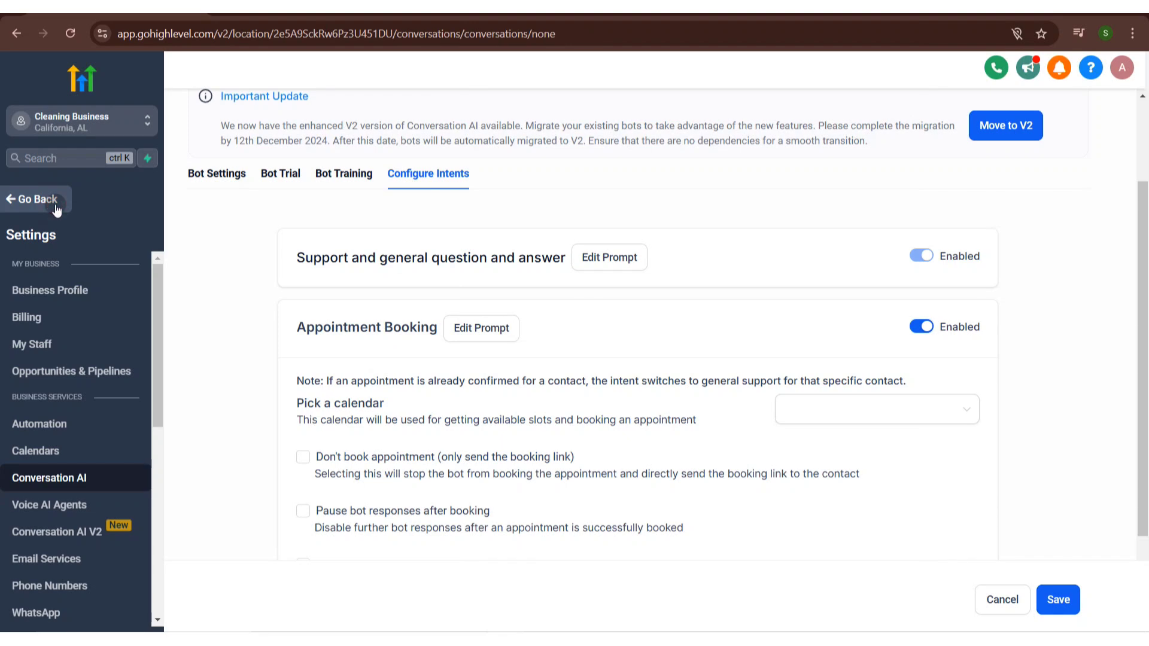
click(105, 251)
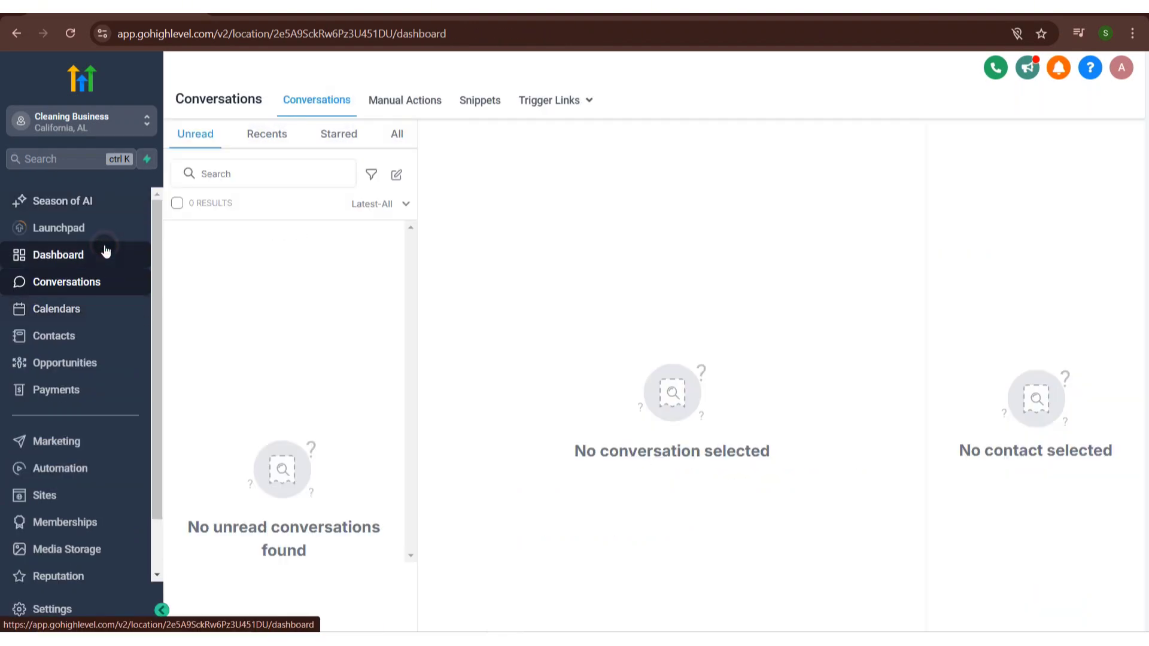